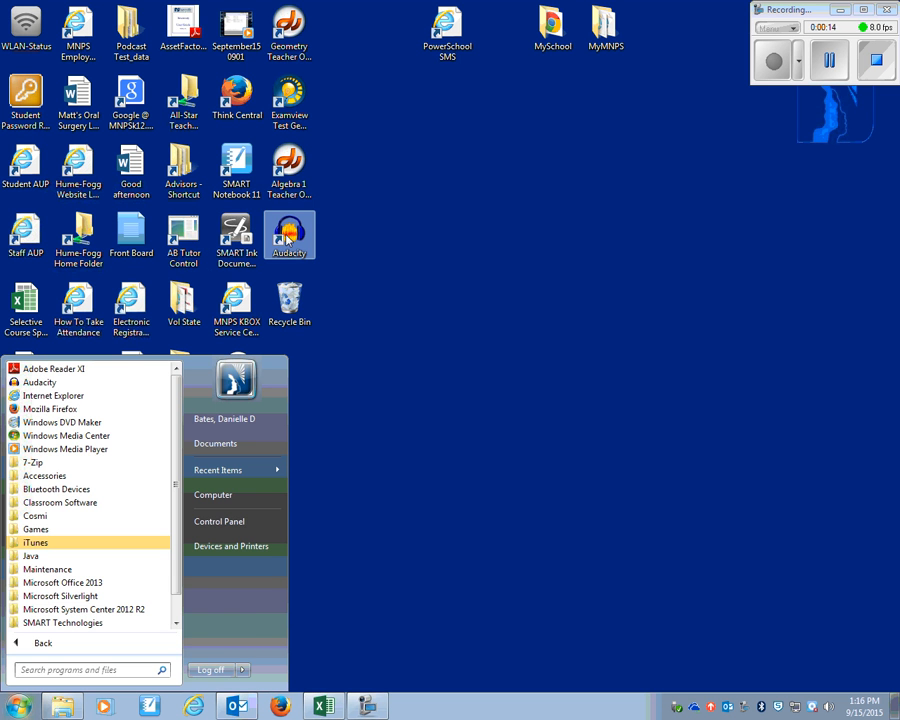
- Launch Audacity from its desktop shortcut
click(288, 236)
double_click(288, 236)
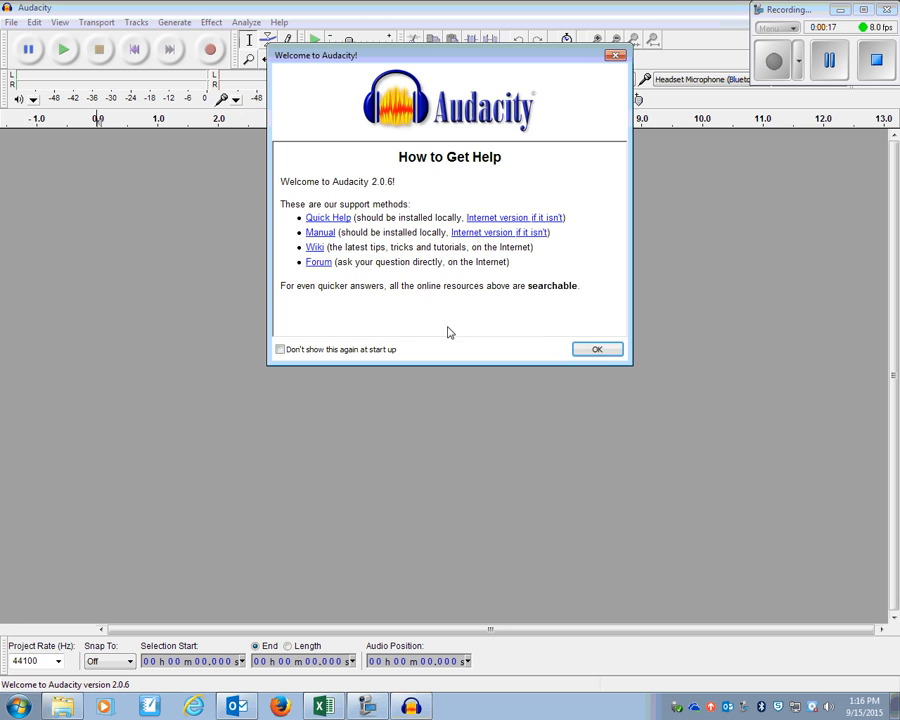
- Close the Welcome to Audacity dialog and bring up the File menu
click(615, 55)
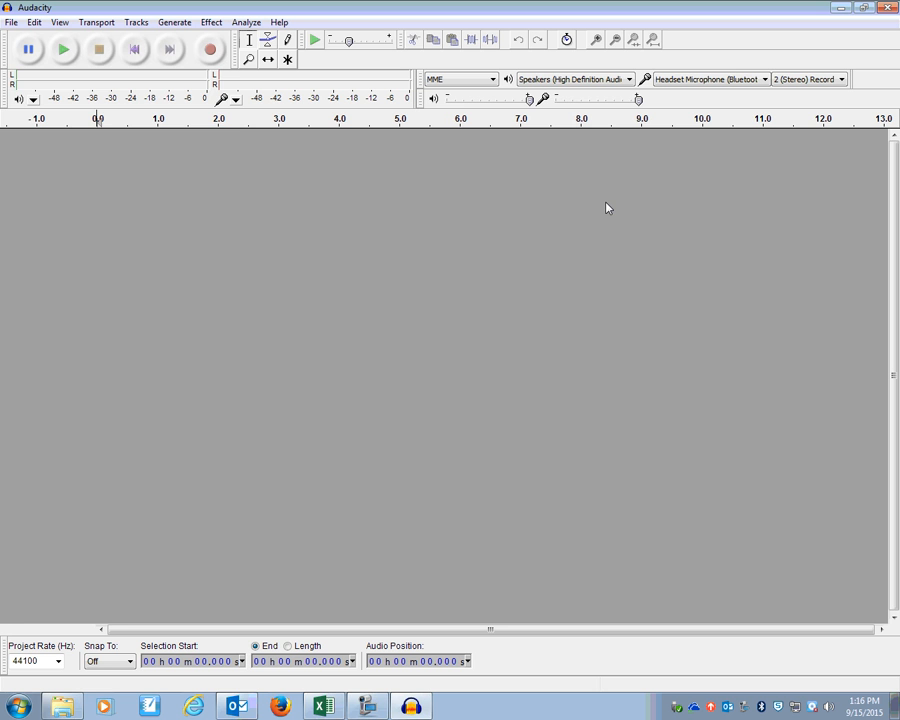
click(9, 22)
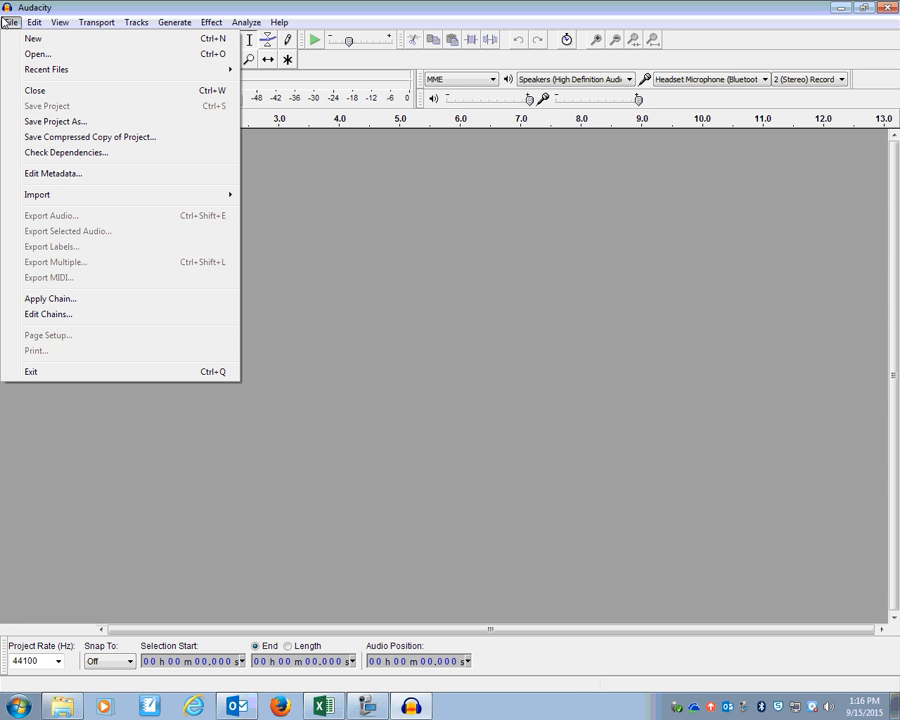
- Import the Podcast Test recording, keeping the 'Make a copy' option
mouse_move(44, 194)
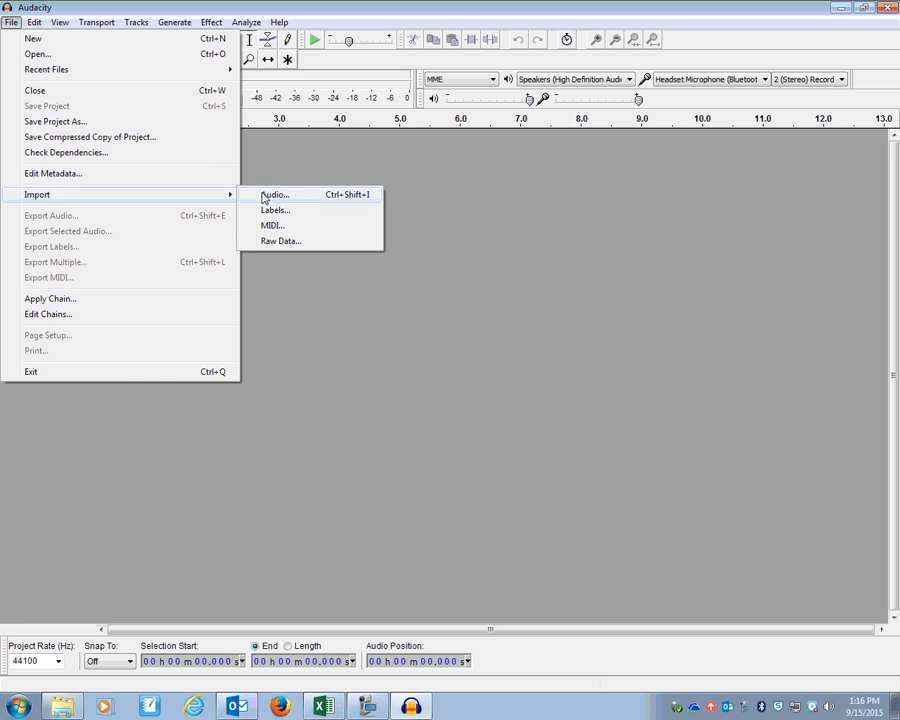
click(276, 198)
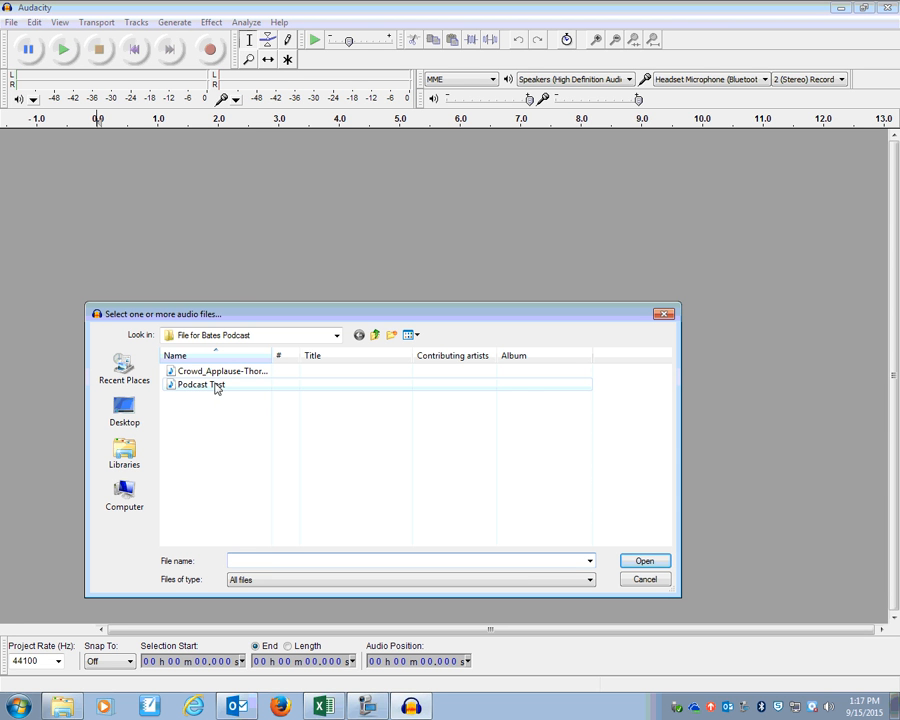
click(218, 388)
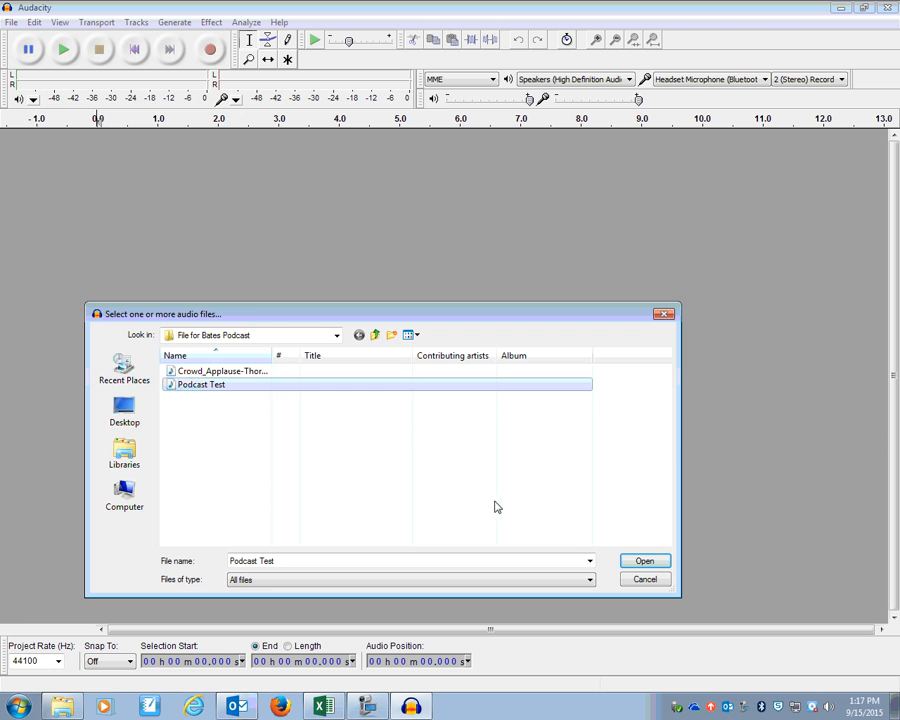
click(641, 561)
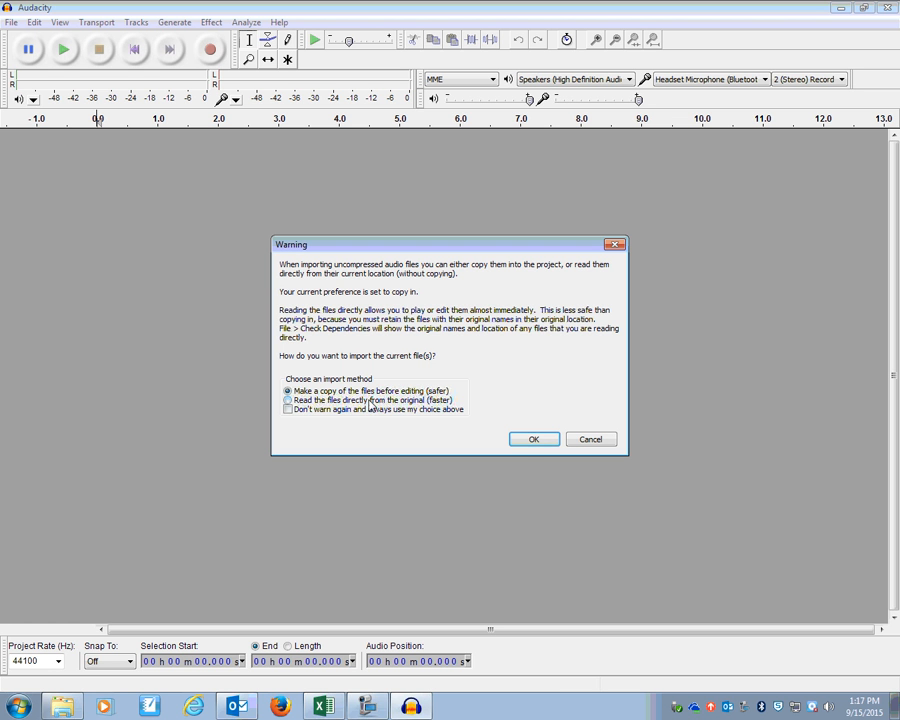
click(527, 440)
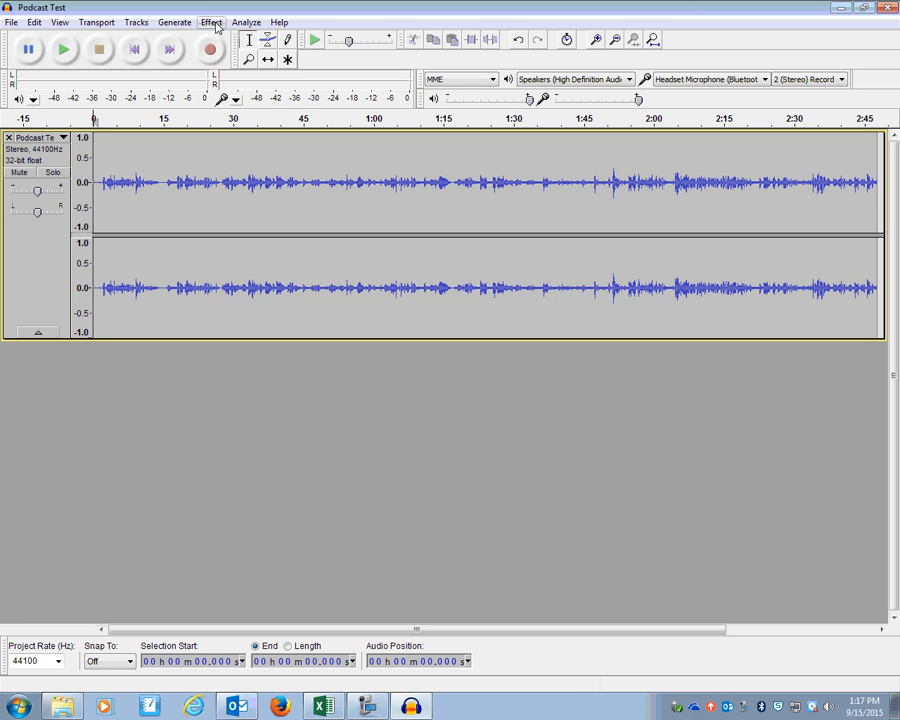
- Normalize the Podcast Test track to a -1.0 dB peak
click(212, 22)
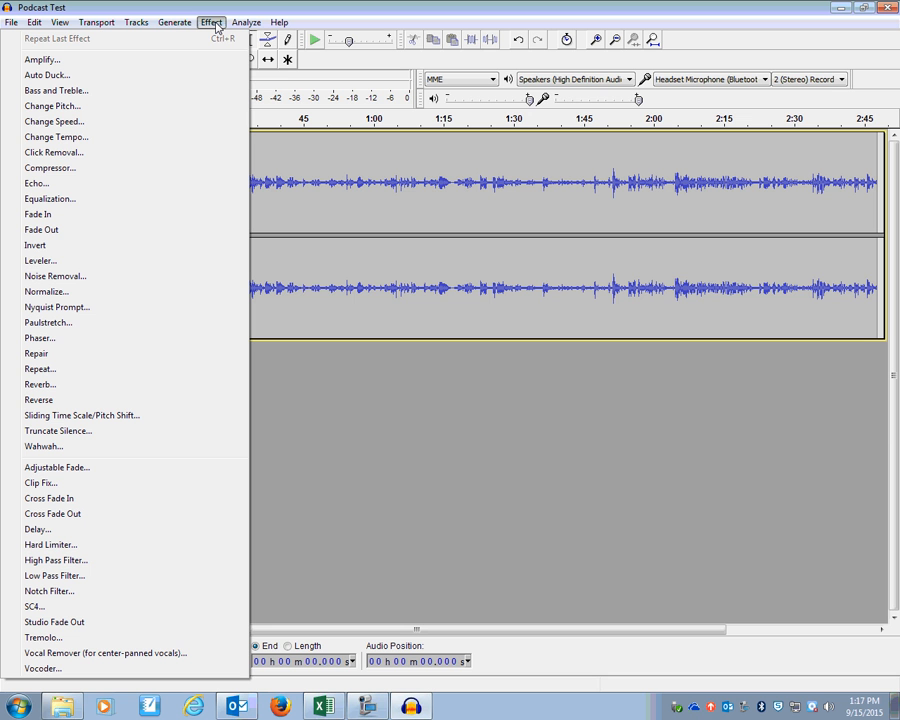
click(145, 296)
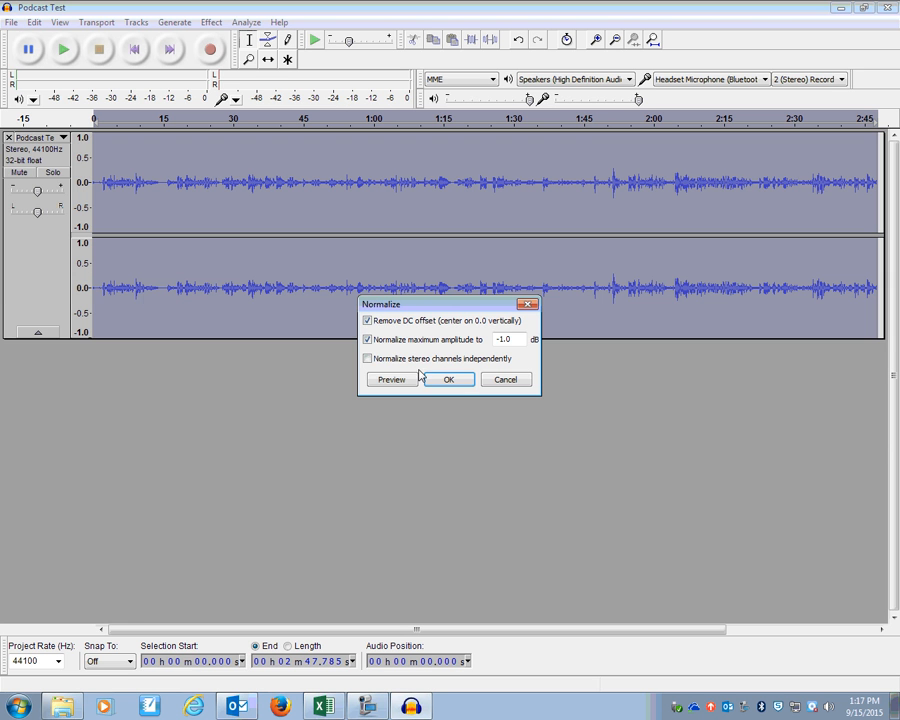
click(450, 377)
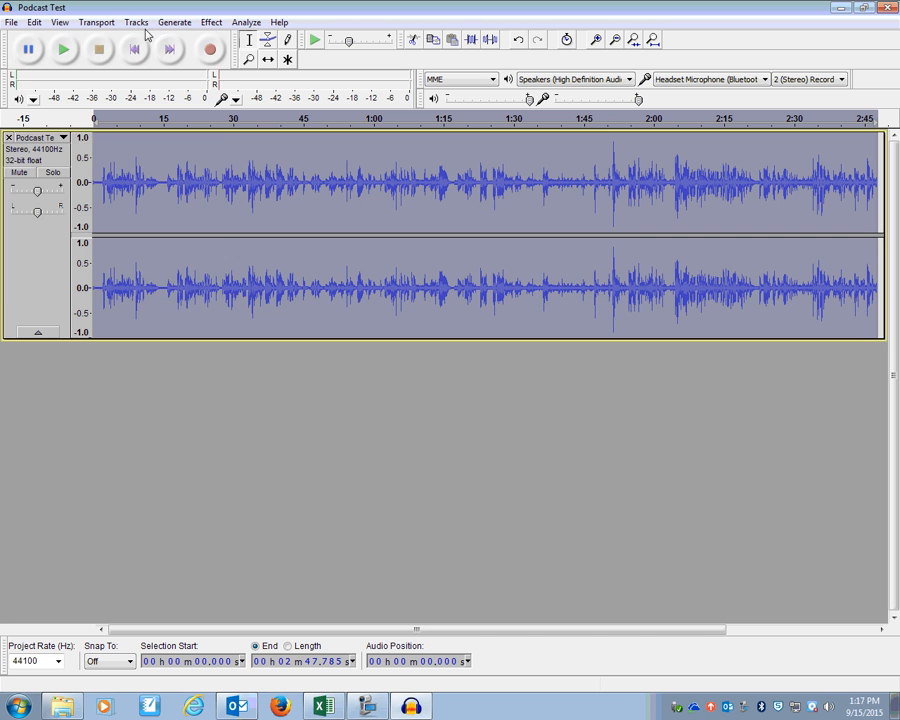
- Convert the voice track from stereo to mono and clear the selection
click(144, 24)
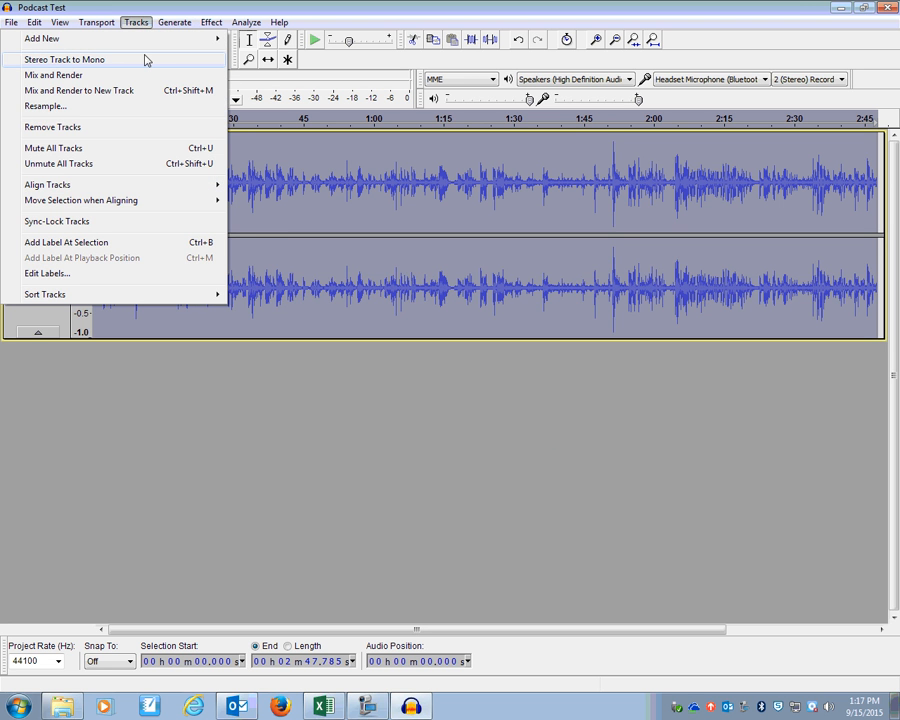
click(145, 61)
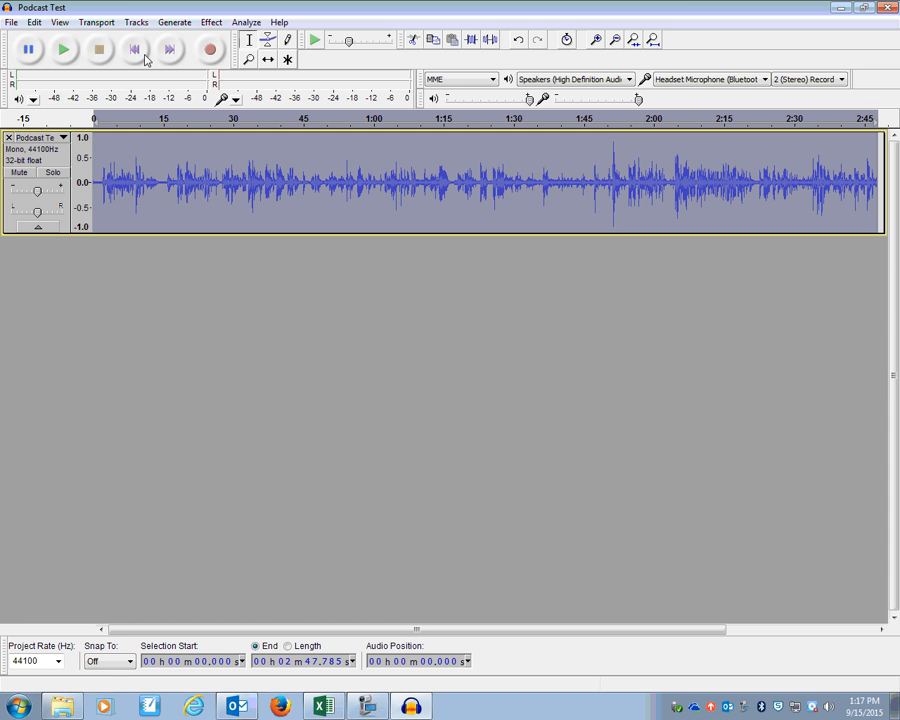
click(135, 297)
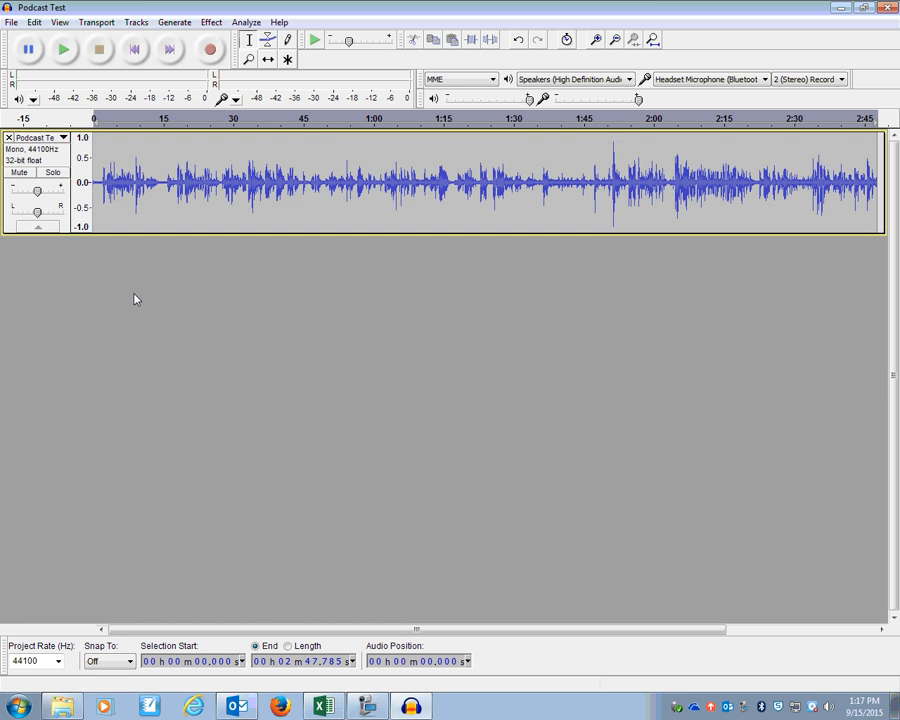
- Play the track, then select 1:15–1:45 and zoom in on the pause
click(66, 51)
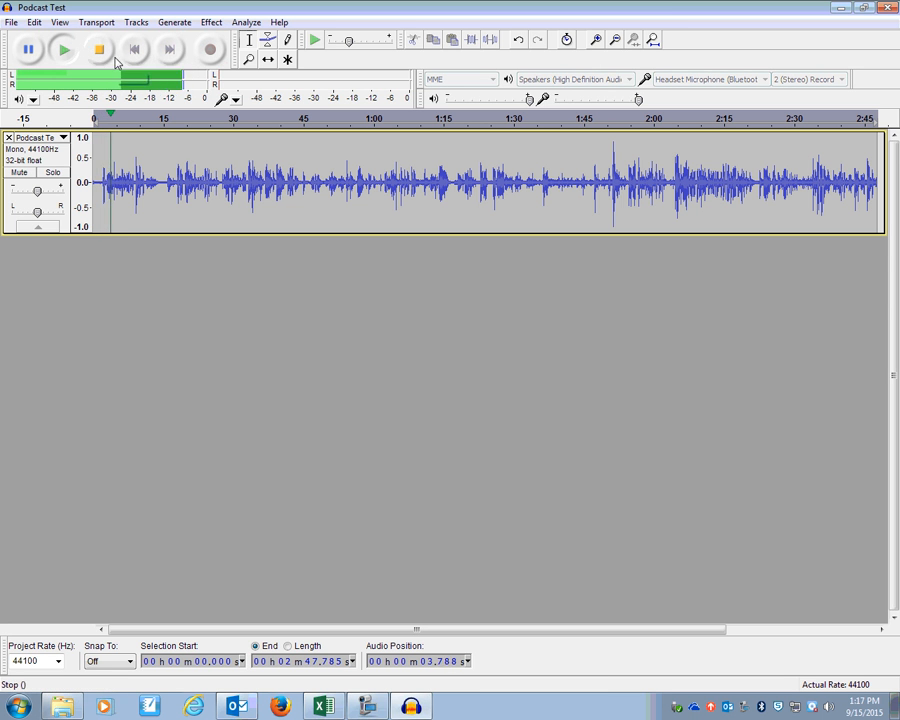
click(98, 50)
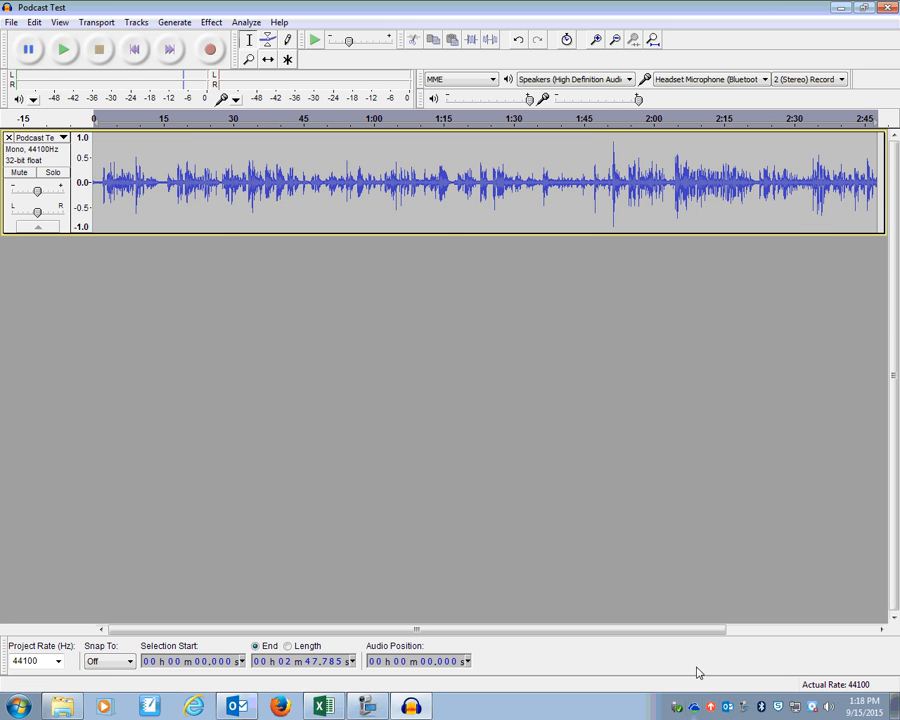
drag(693, 630, 833, 630)
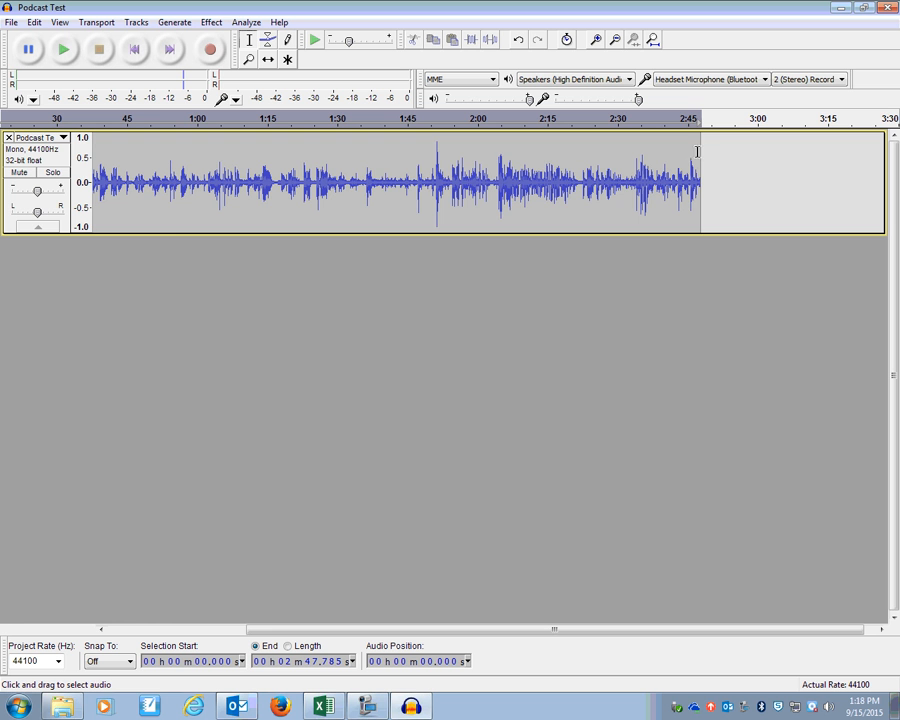
drag(692, 626, 543, 620)
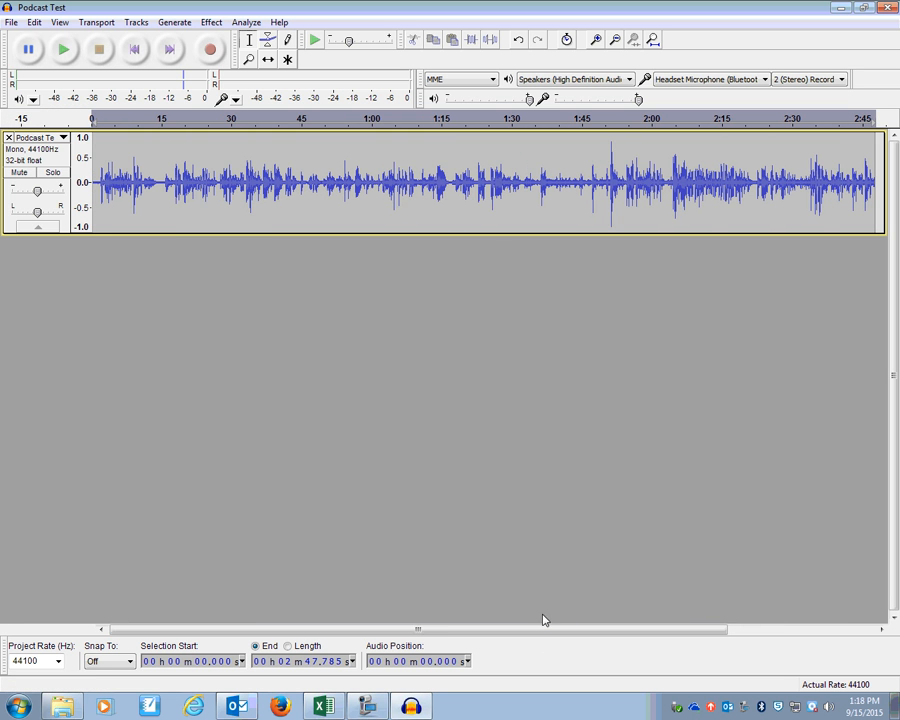
drag(447, 633, 410, 626)
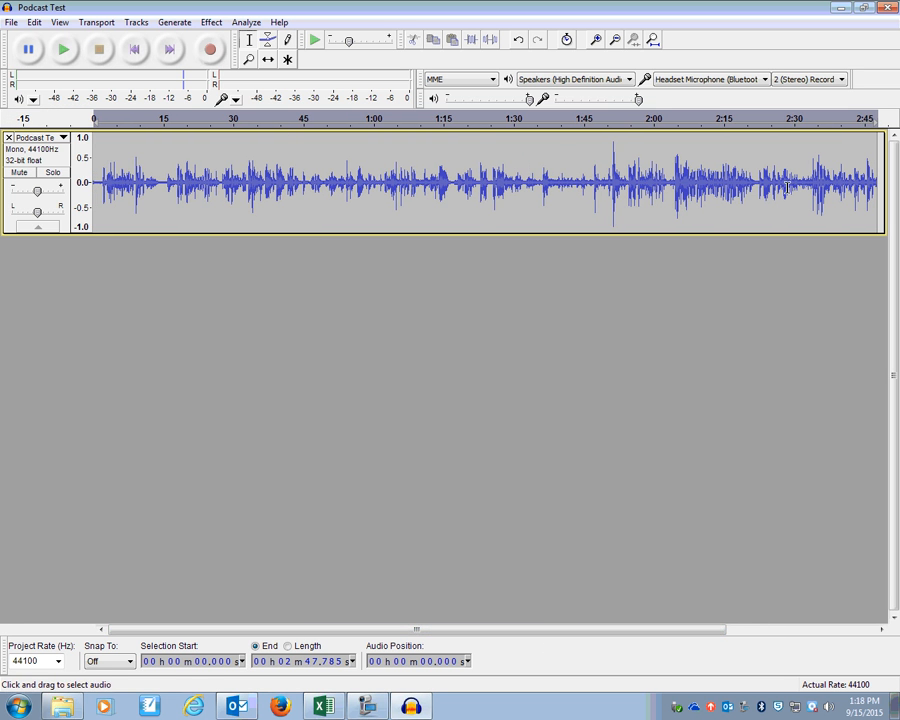
click(482, 153)
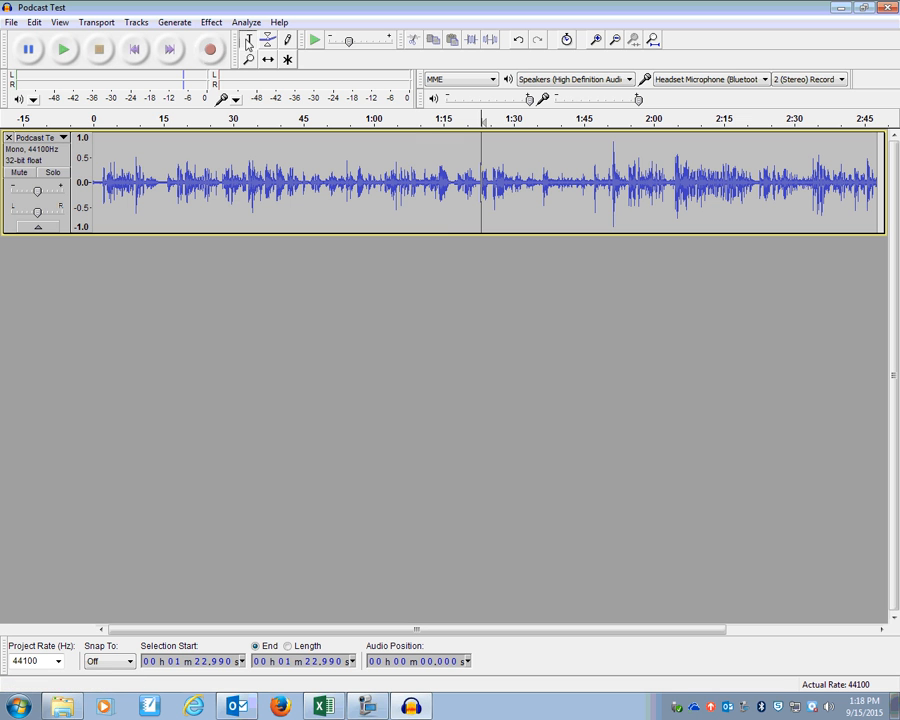
click(502, 153)
click(446, 140)
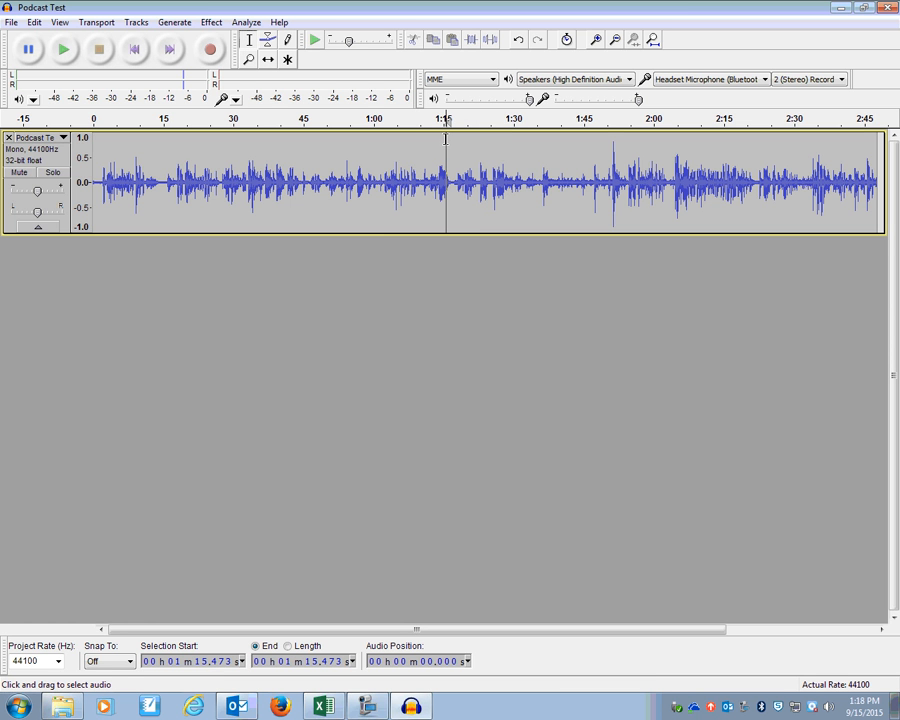
drag(446, 140, 584, 146)
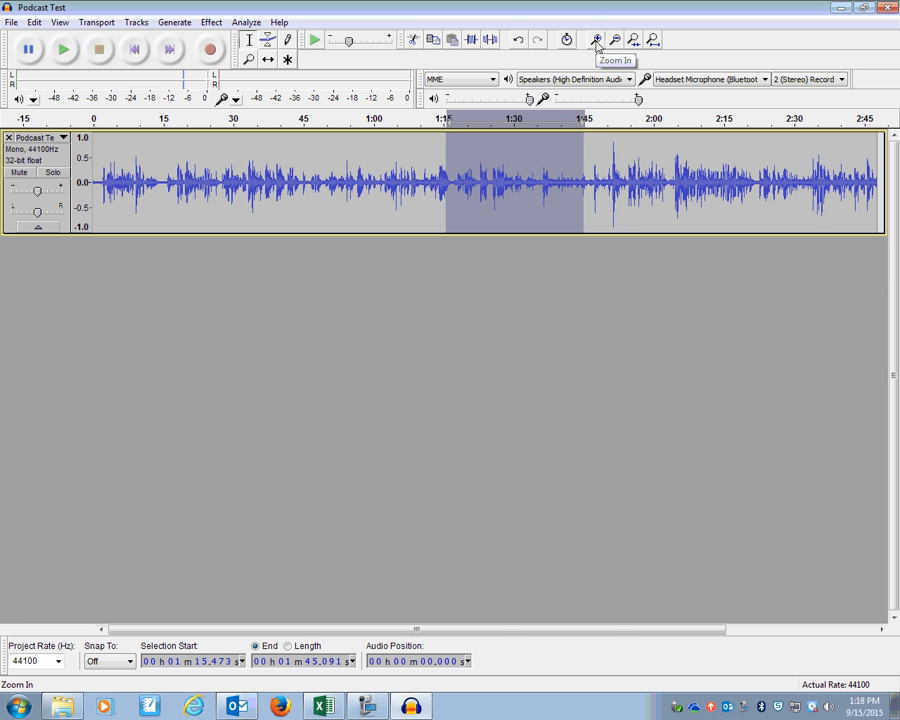
double_click(596, 40)
click(596, 40)
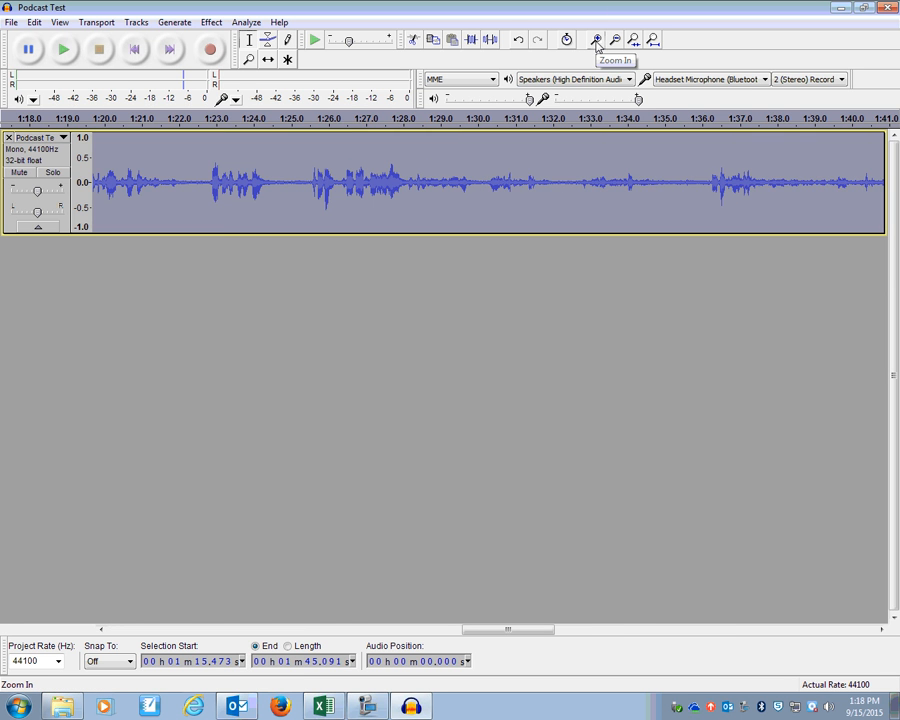
- Set the edit point at 1:28.816, preview from there, and zoom back out
click(434, 182)
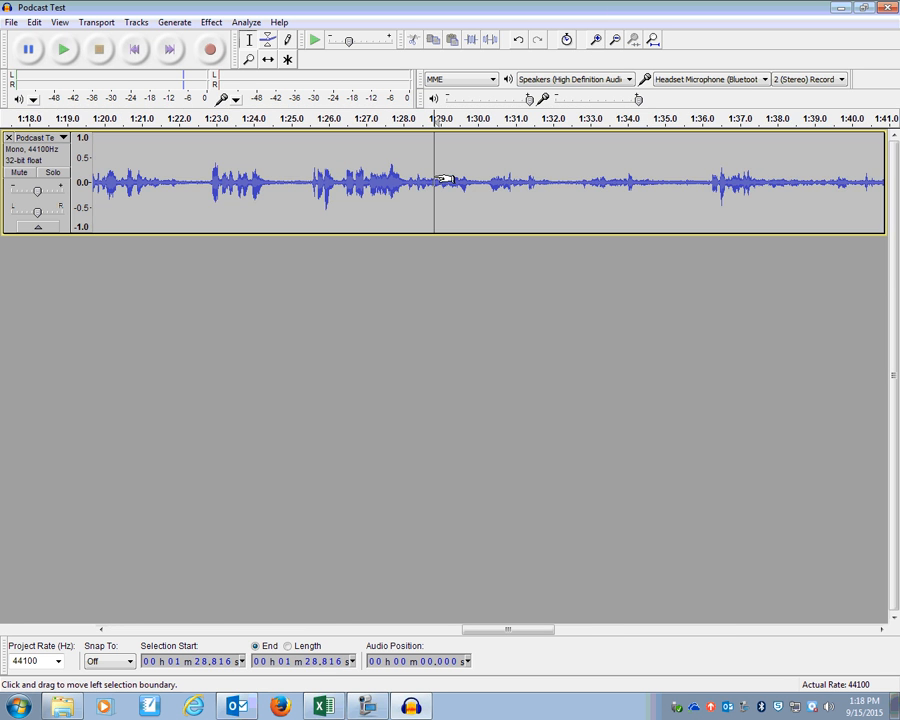
click(62, 59)
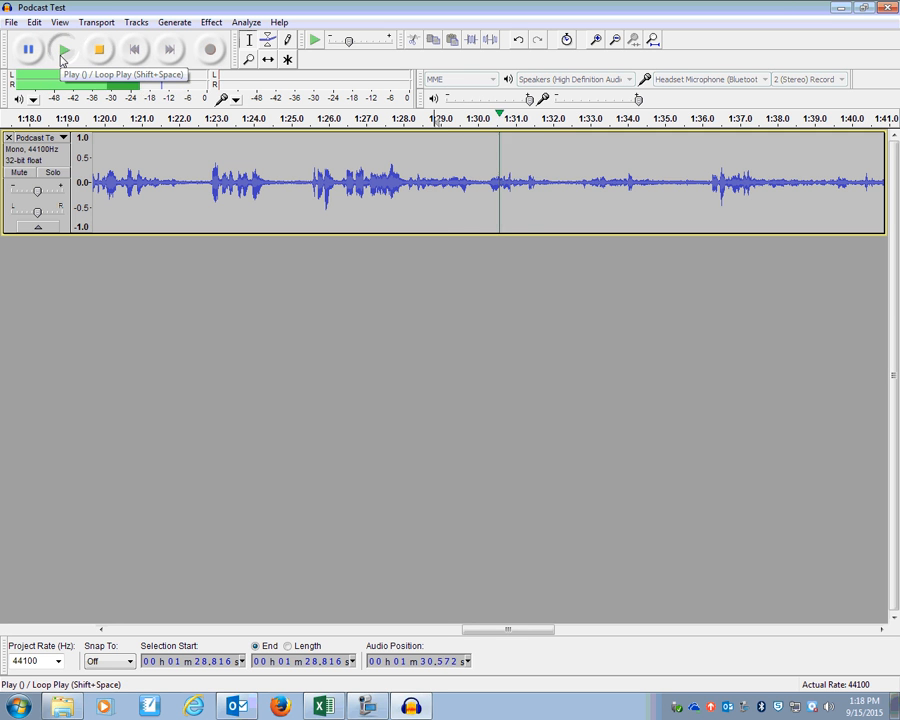
click(98, 52)
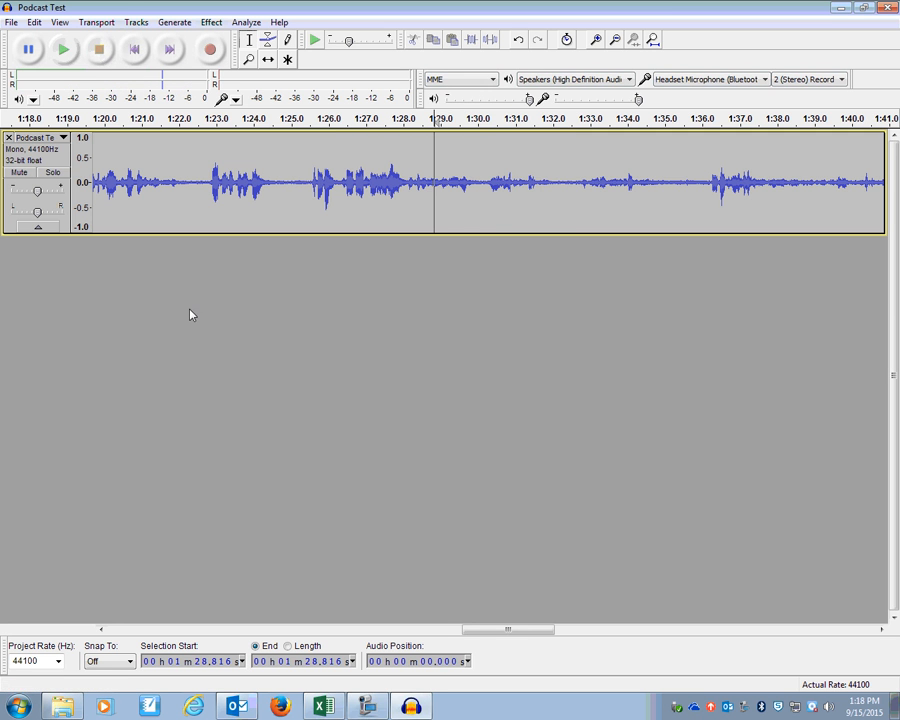
click(630, 42)
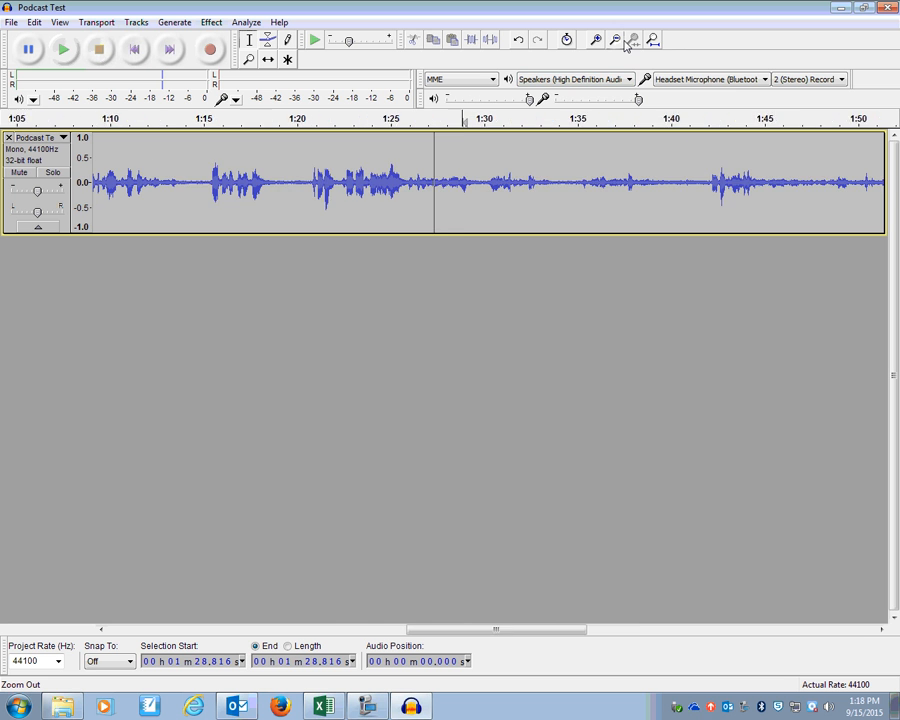
click(630, 42)
click(630, 42)
click(630, 42)
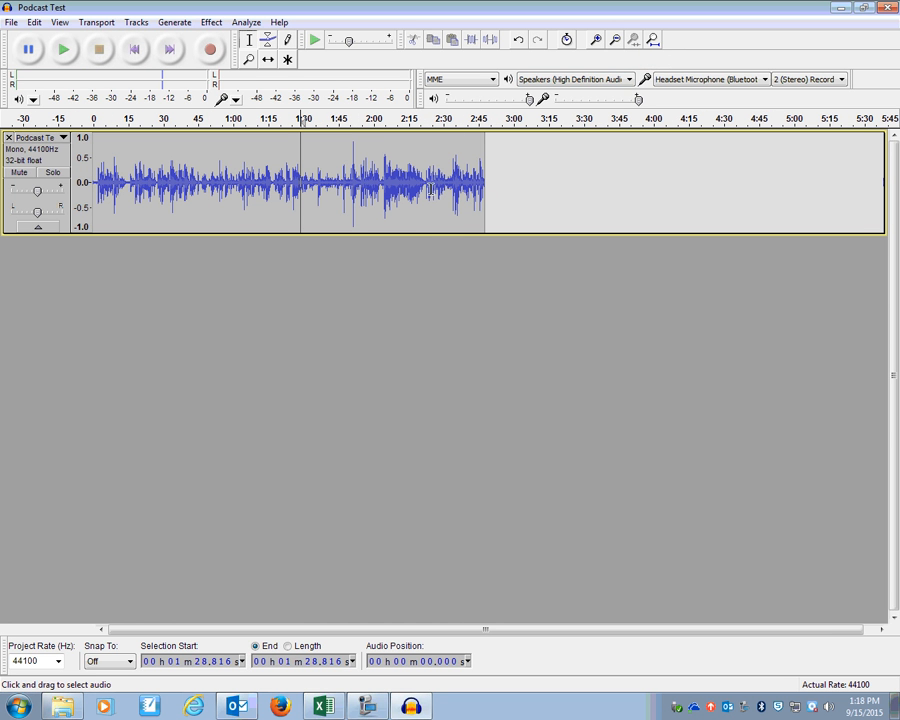
click(595, 40)
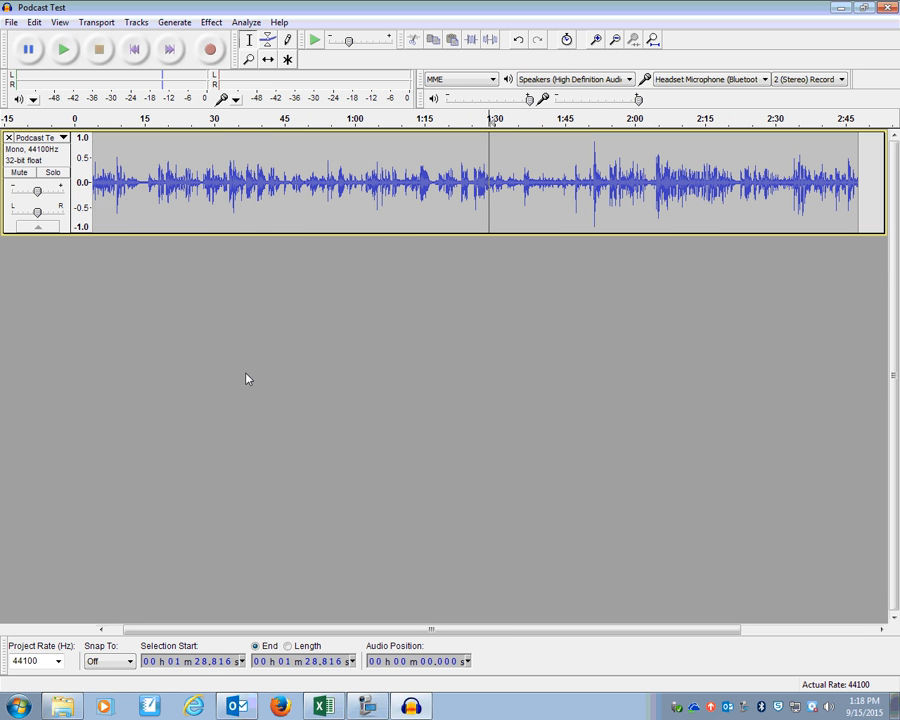
click(11, 23)
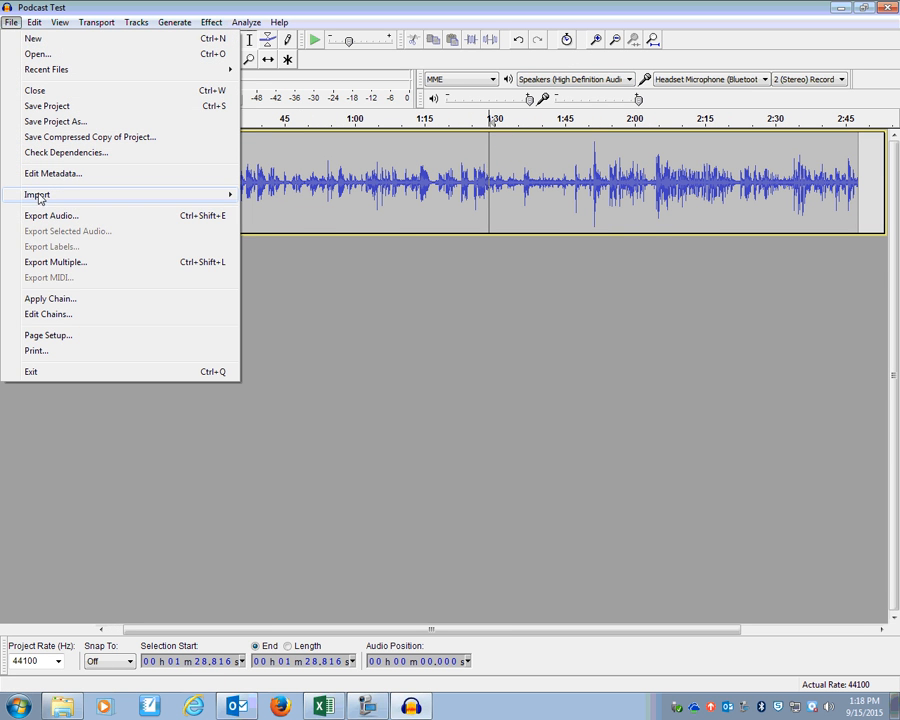
- Import Crowd_Applause-Thore-672347161 as a second track below the voice track
mouse_move(200, 194)
click(274, 195)
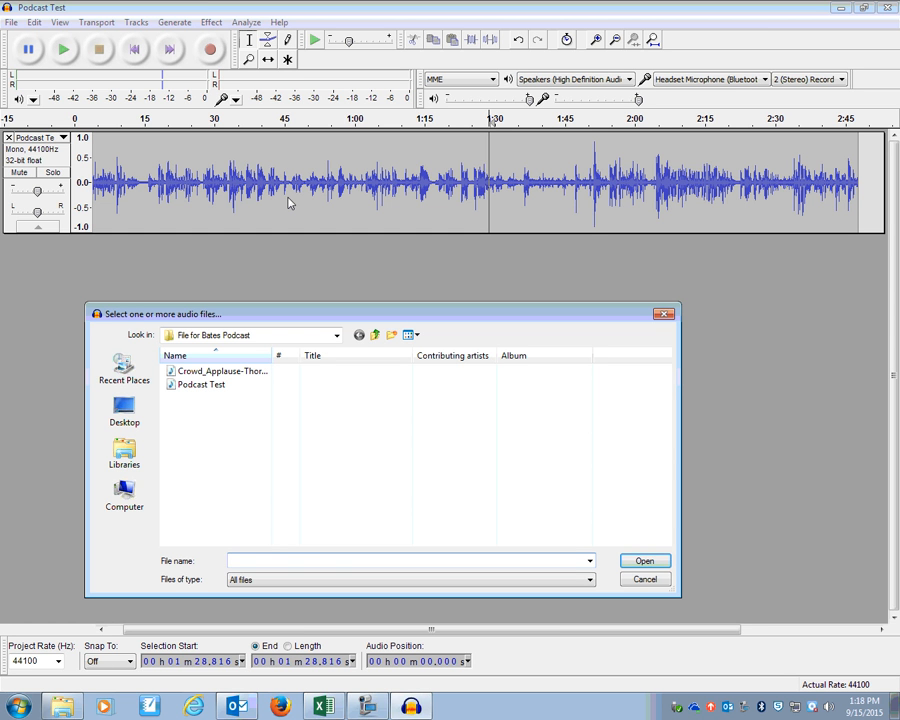
click(217, 373)
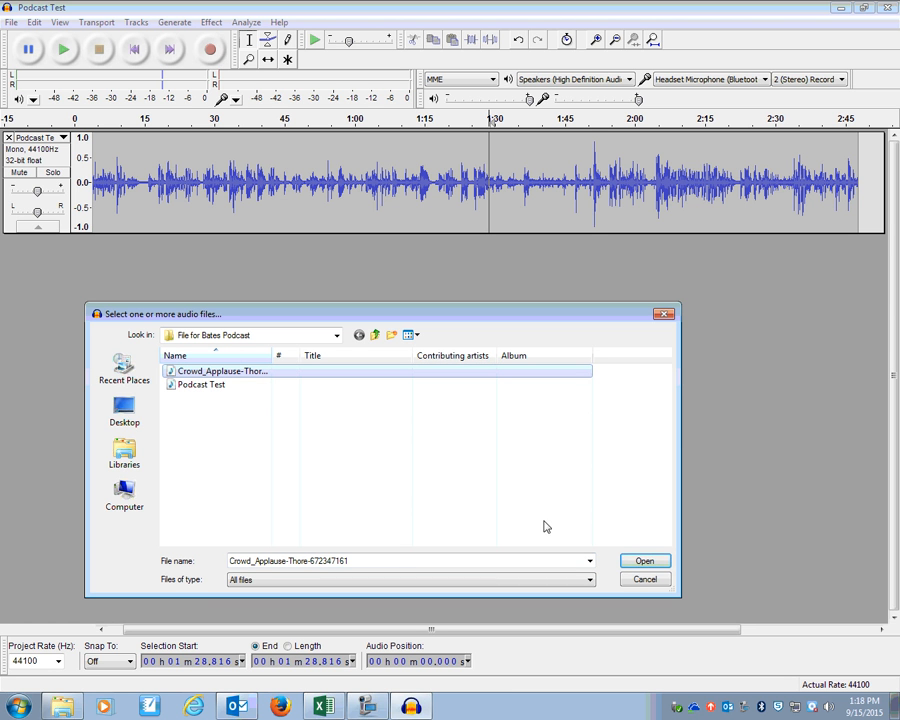
click(645, 562)
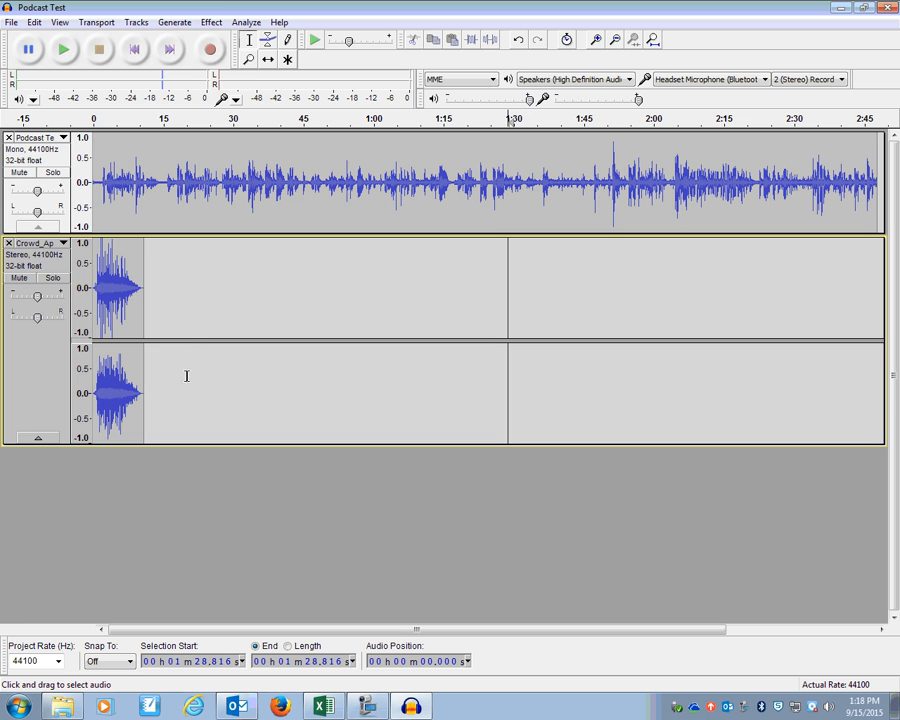
- Normalize all the audio to a -1.0 dB peak
click(218, 23)
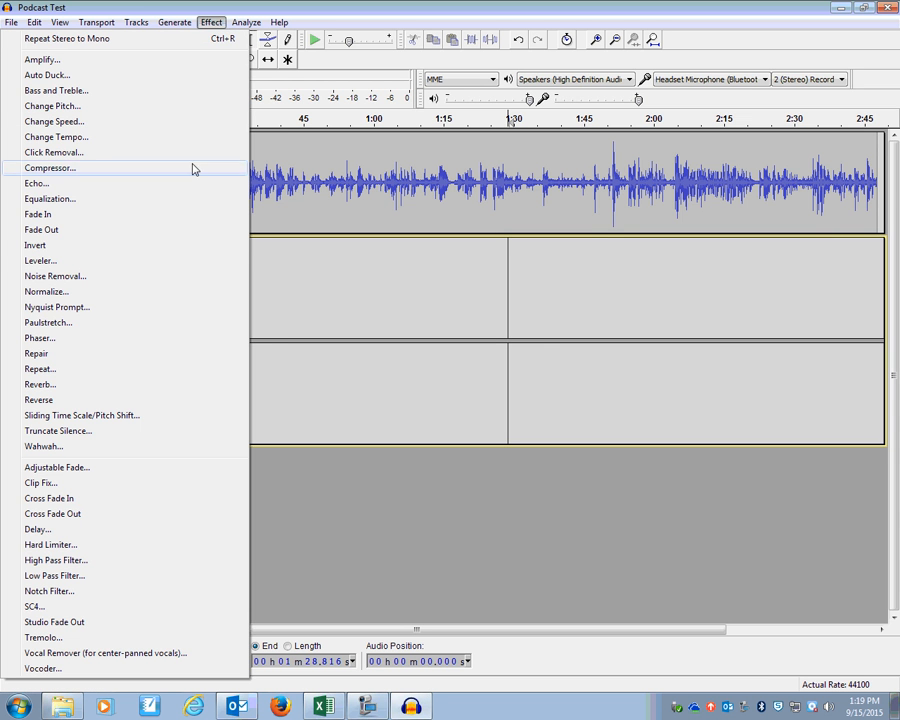
click(181, 291)
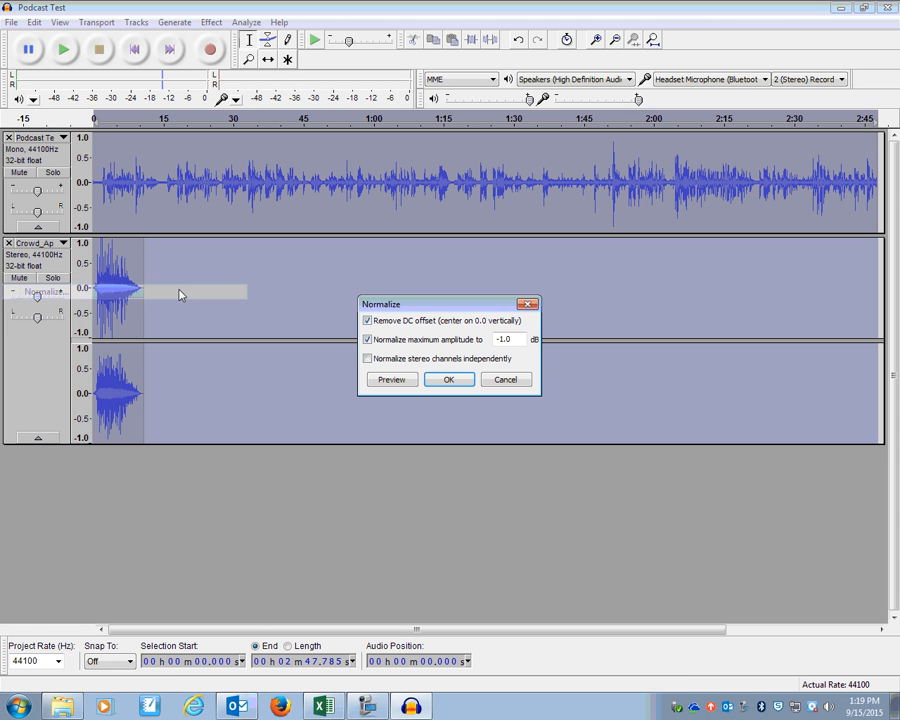
click(449, 380)
- Convert the applause track to mono and deselect both tracks
click(138, 23)
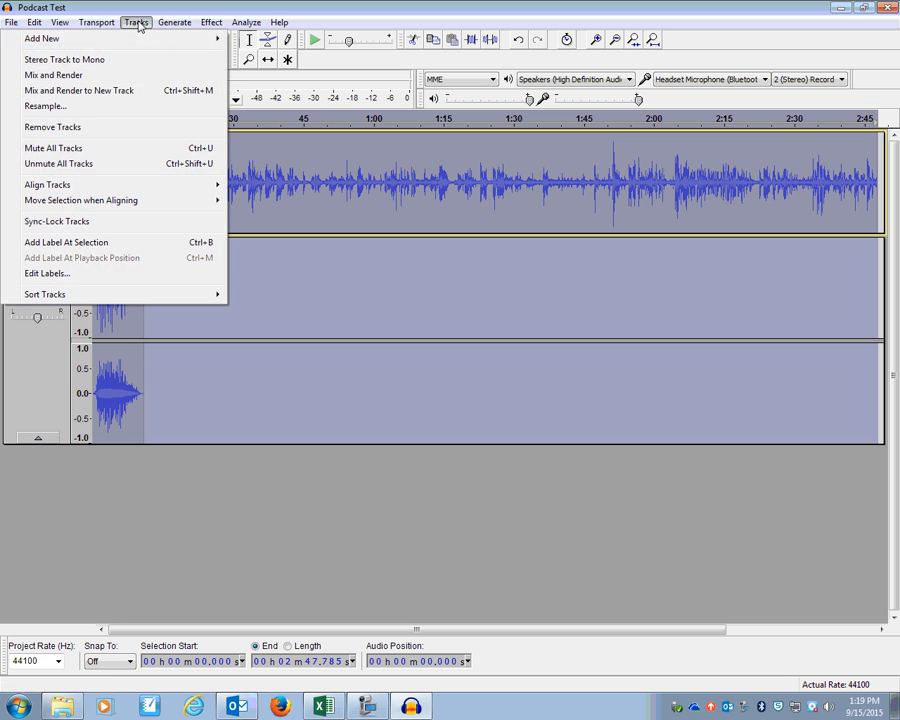
click(137, 66)
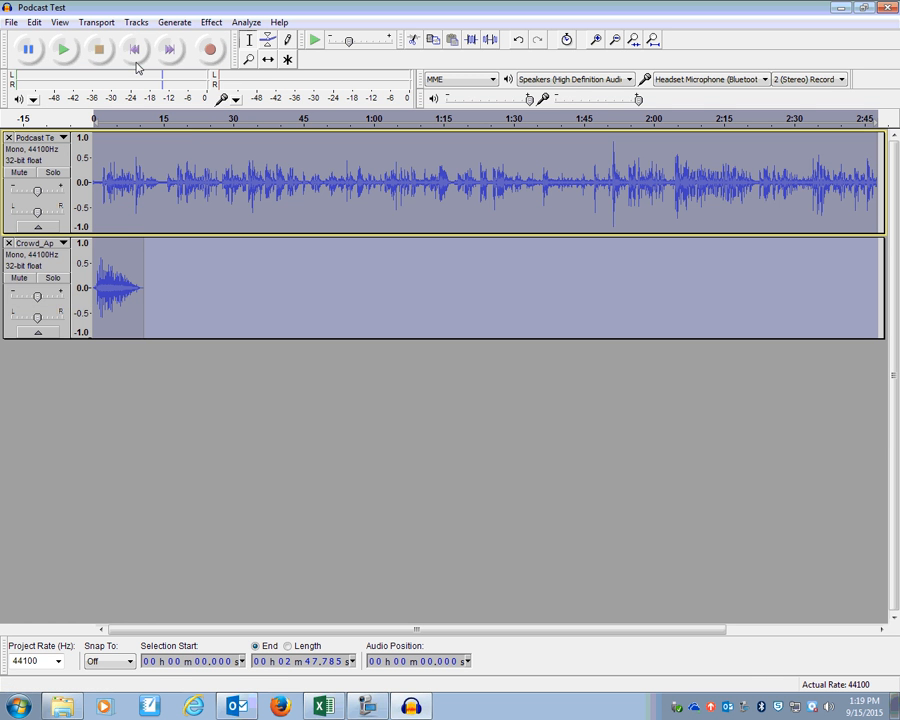
click(113, 175)
click(104, 176)
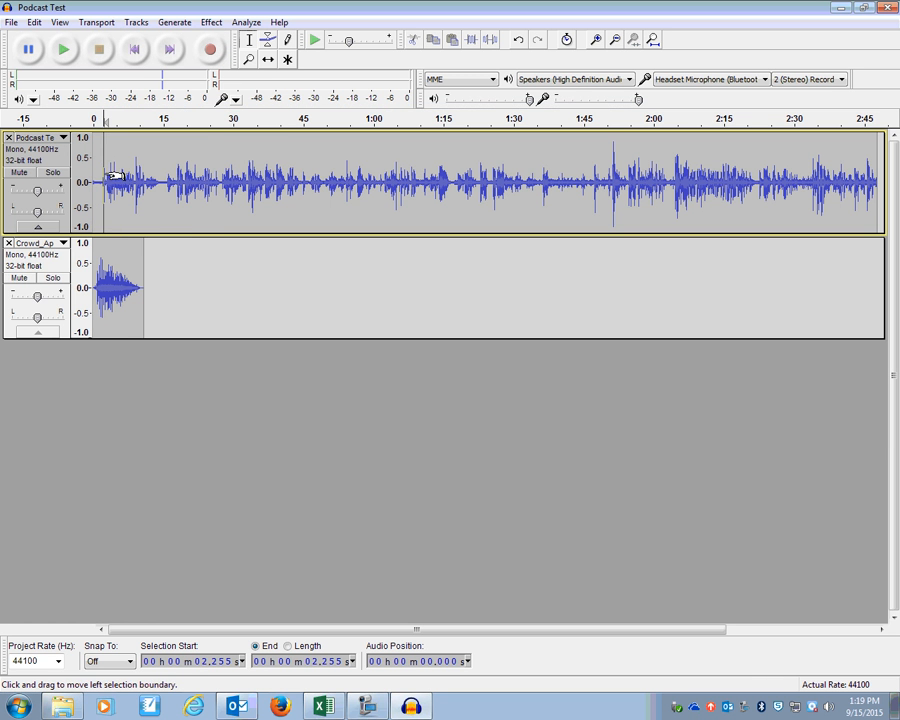
click(207, 170)
click(130, 171)
click(104, 174)
click(60, 51)
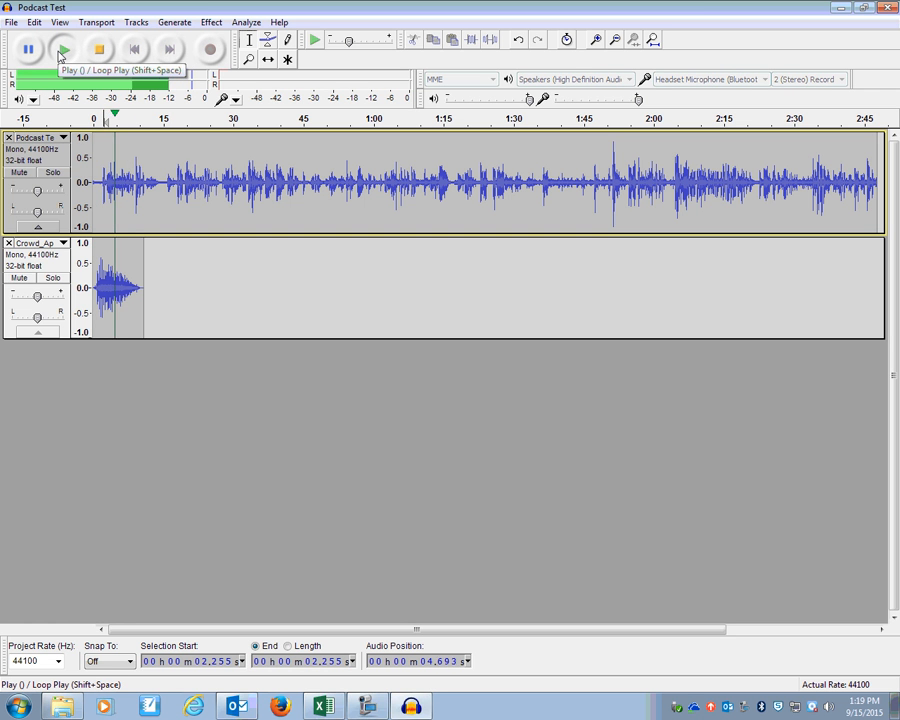
click(101, 51)
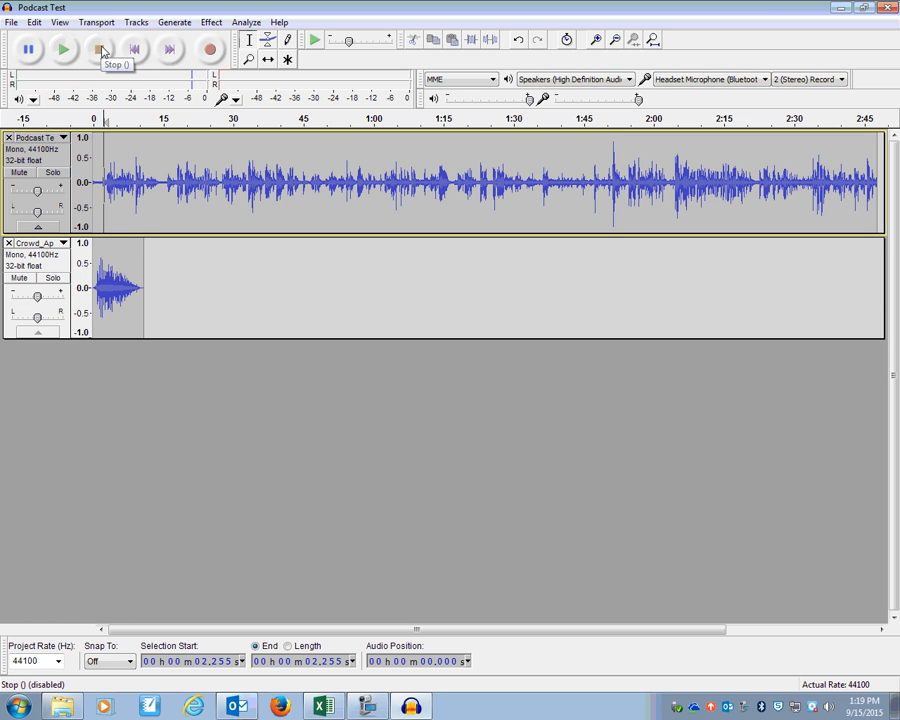
click(19, 172)
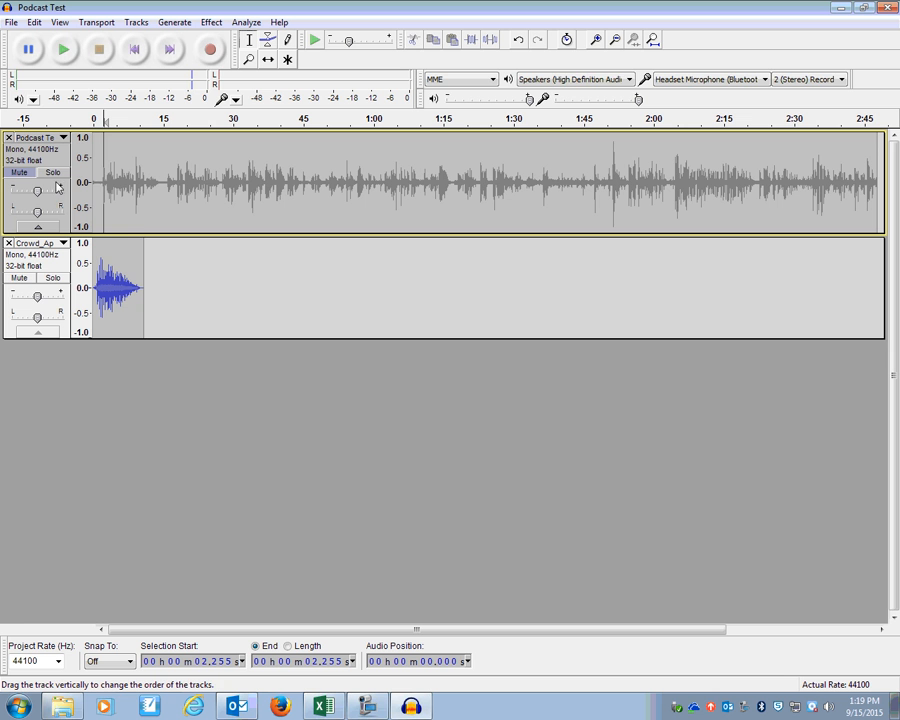
click(67, 55)
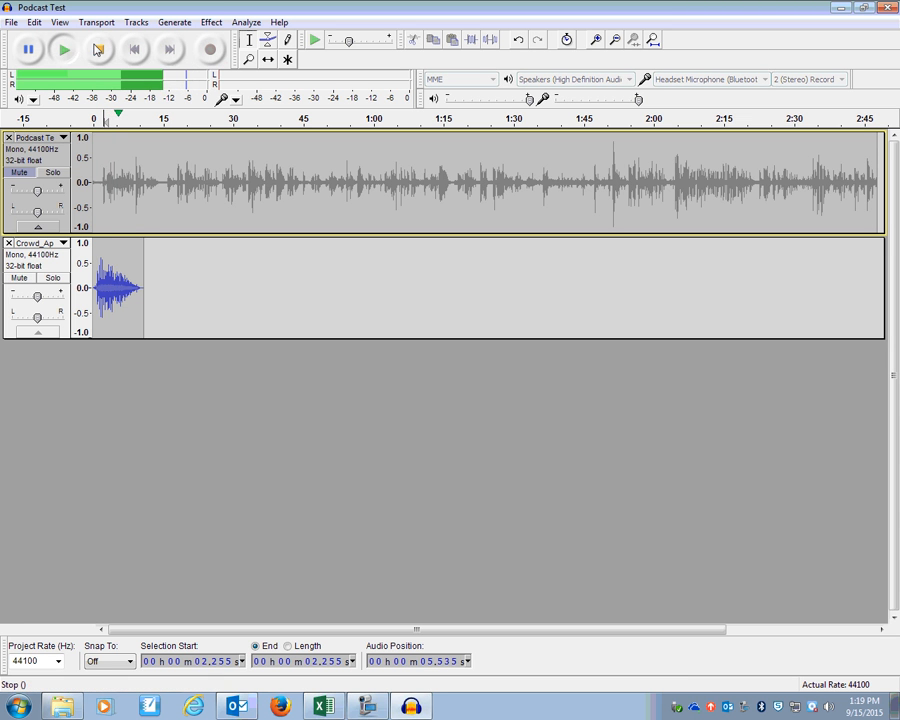
click(98, 50)
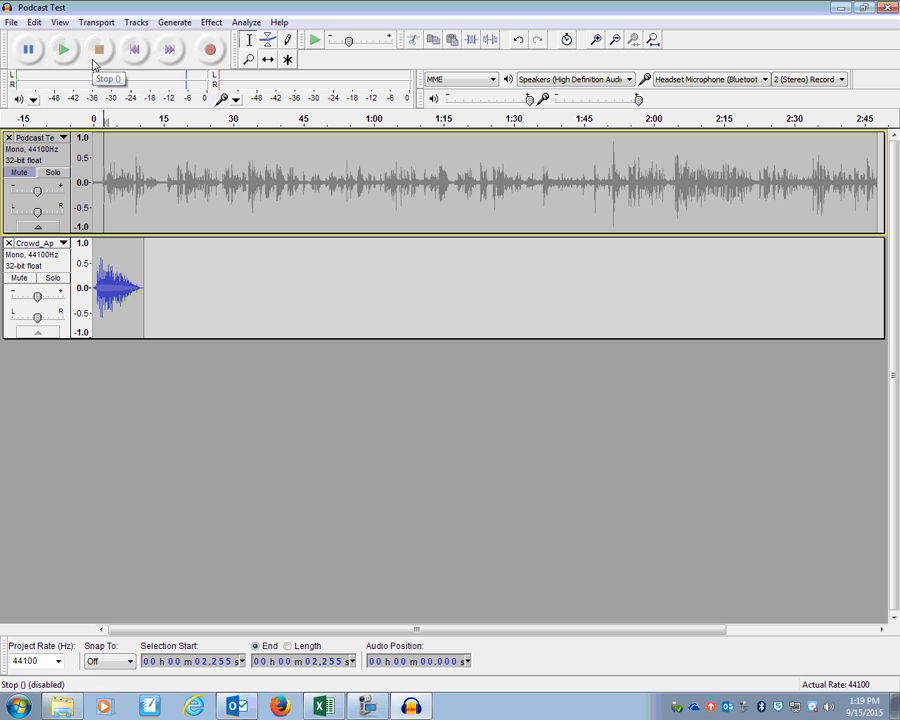
click(22, 173)
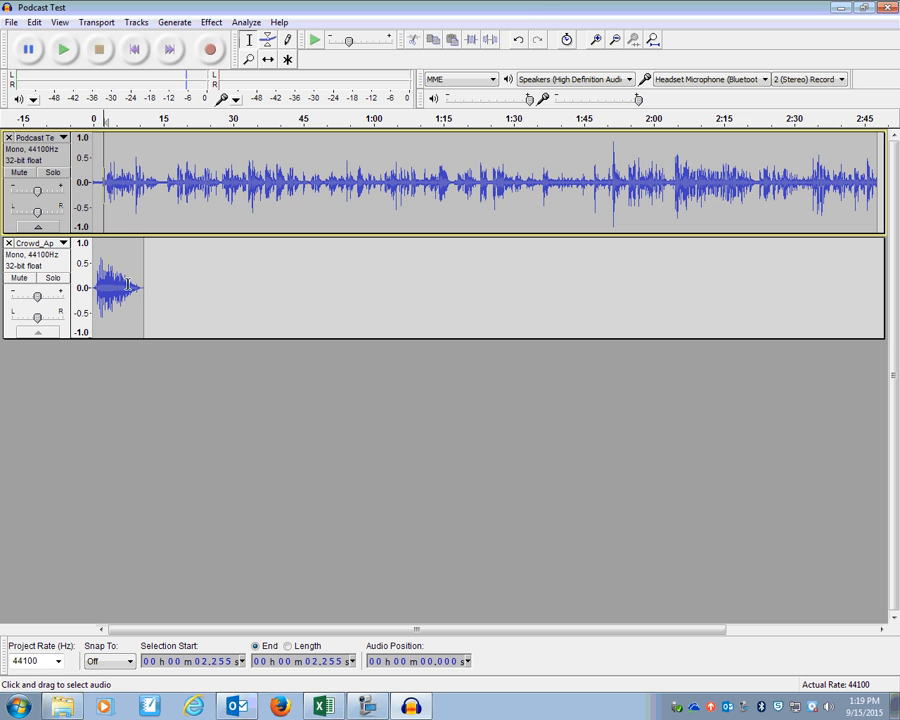
- Move the applause clip to about 2:40 with the Time Shift tool
click(268, 60)
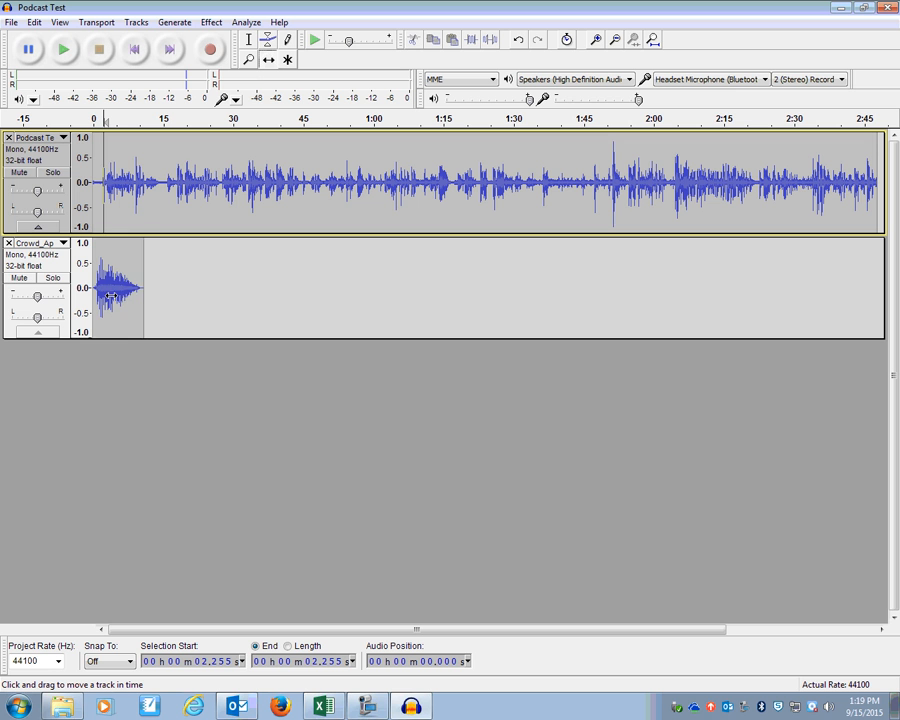
drag(112, 296, 840, 293)
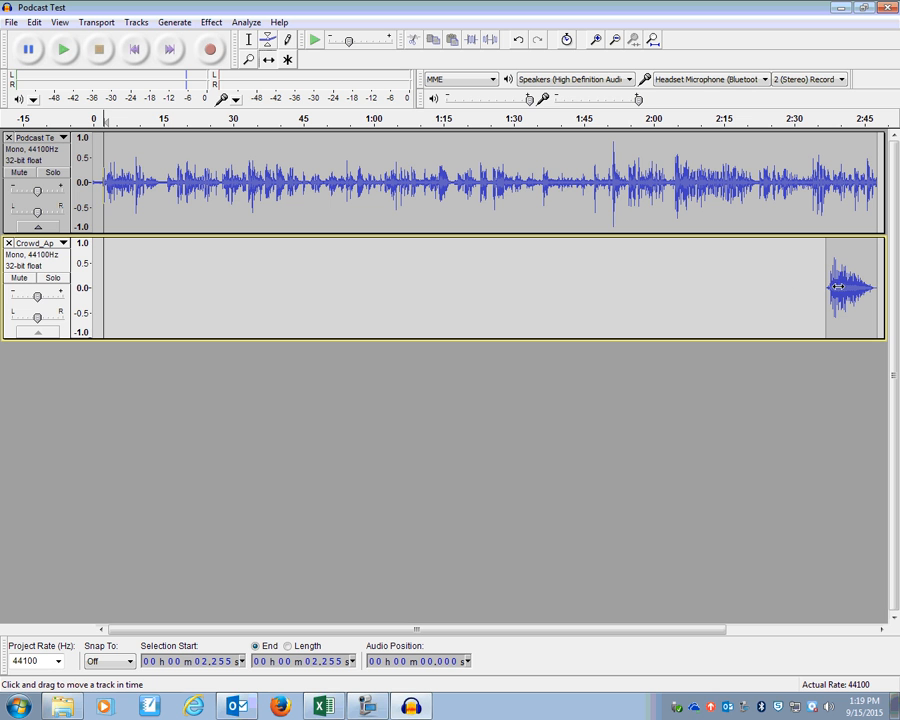
click(248, 40)
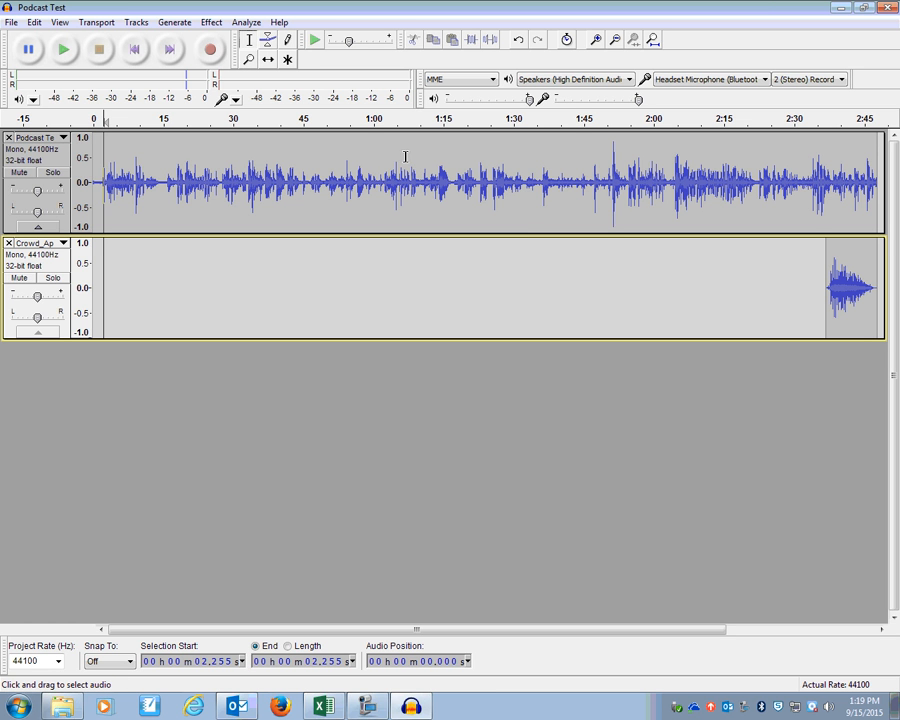
- Split the voice at 1:43, fit the applause into the gap, and close it up
click(575, 173)
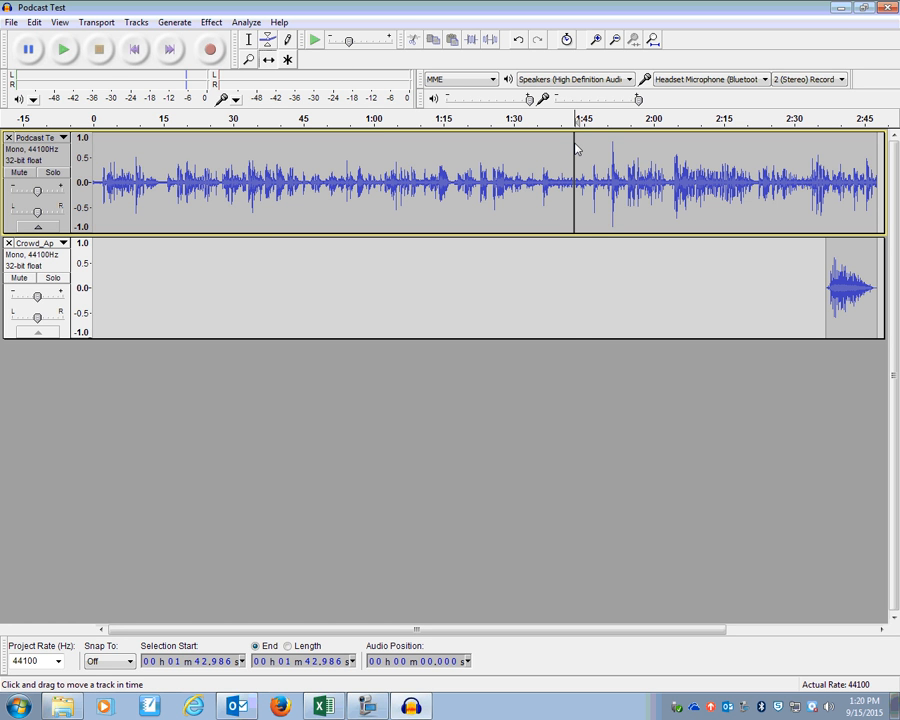
drag(598, 154, 705, 158)
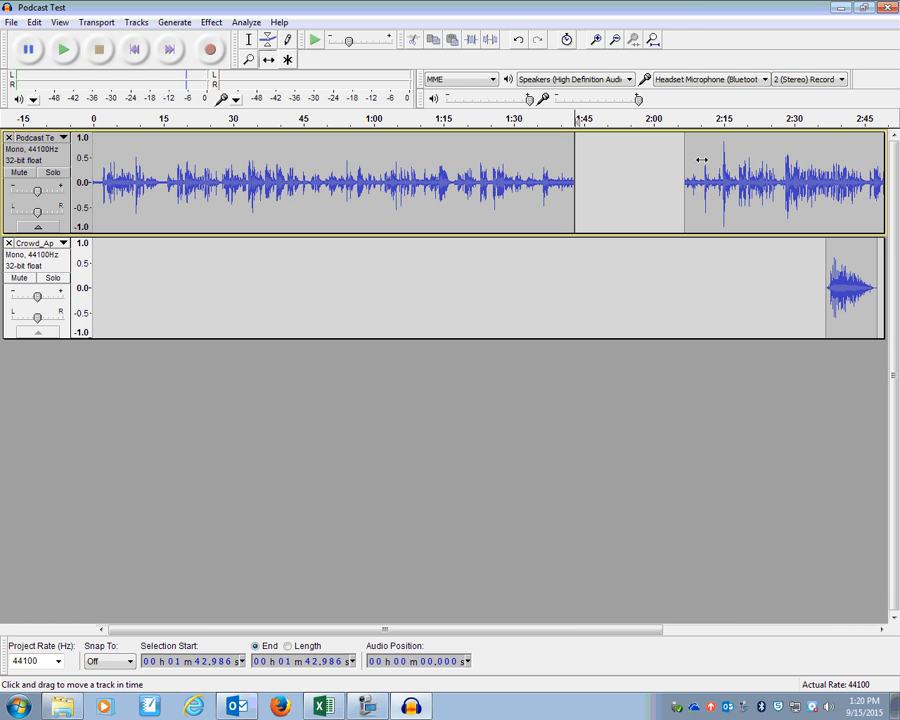
drag(843, 264, 592, 264)
drag(718, 192, 655, 201)
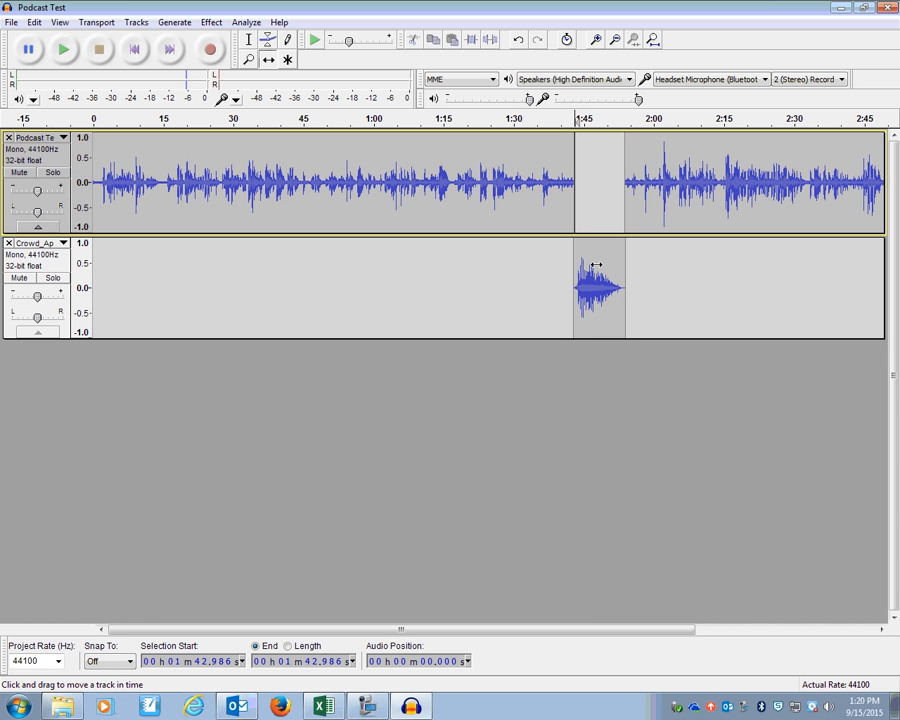
drag(595, 265, 570, 262)
drag(648, 194, 625, 199)
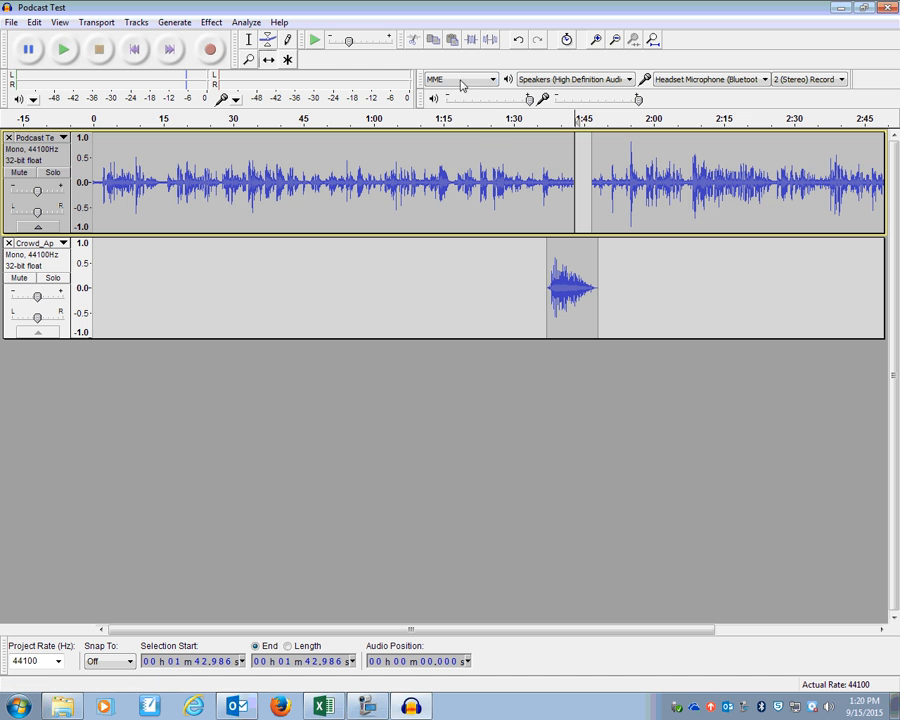
click(249, 45)
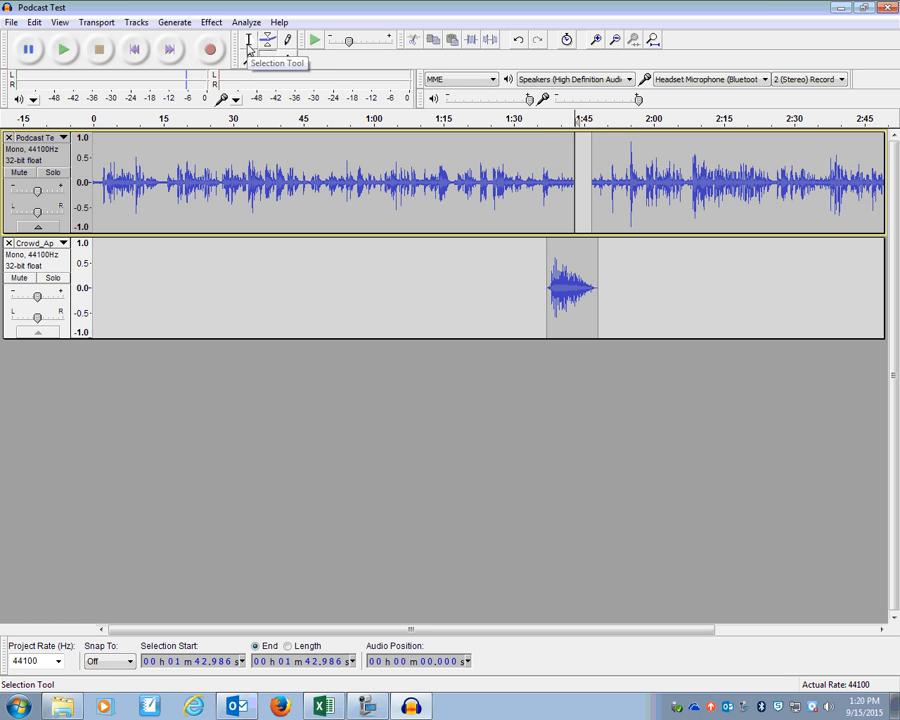
click(555, 180)
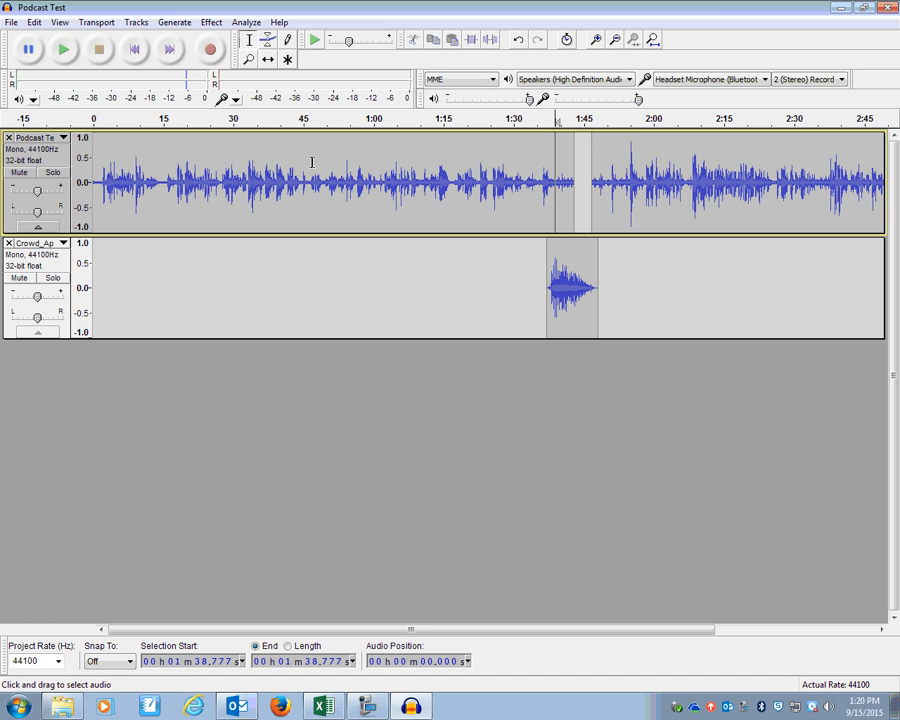
click(64, 50)
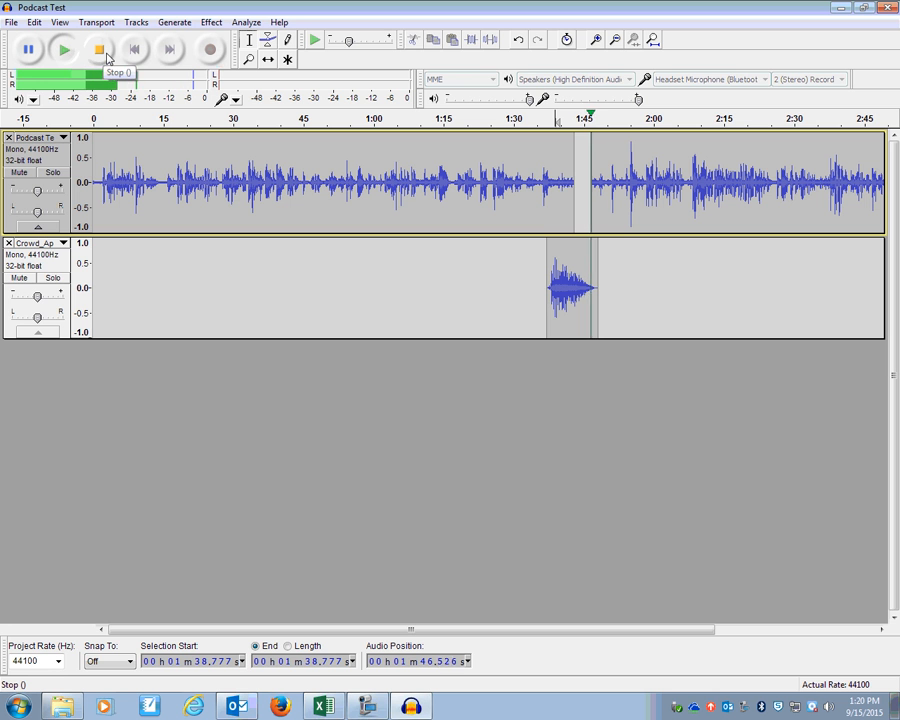
click(108, 57)
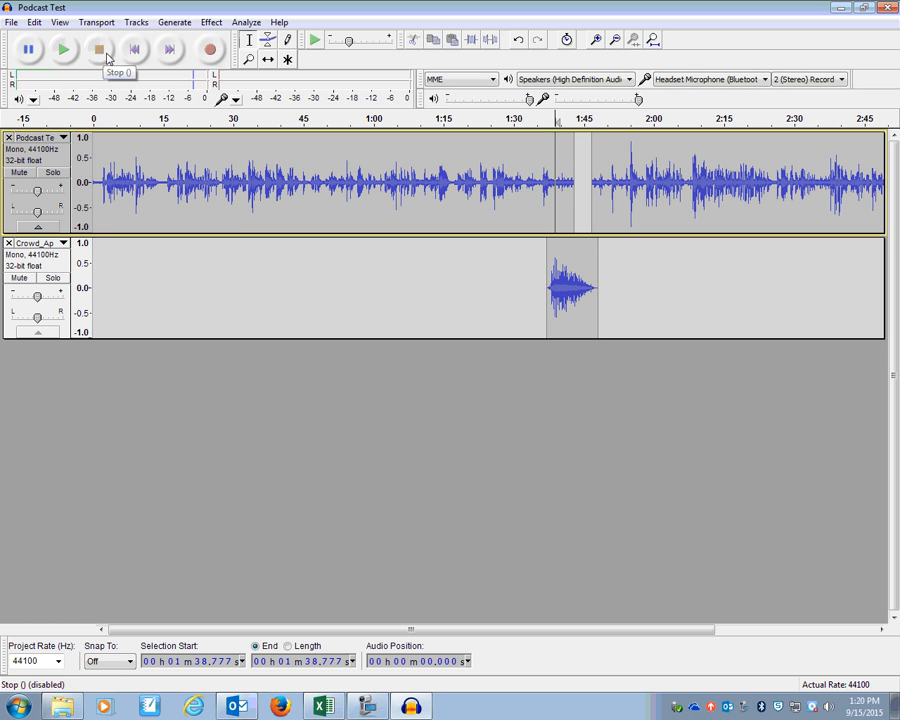
- Preview the pause near 13.7 s and cut the silence from 13.9 to 16.0 s
click(155, 173)
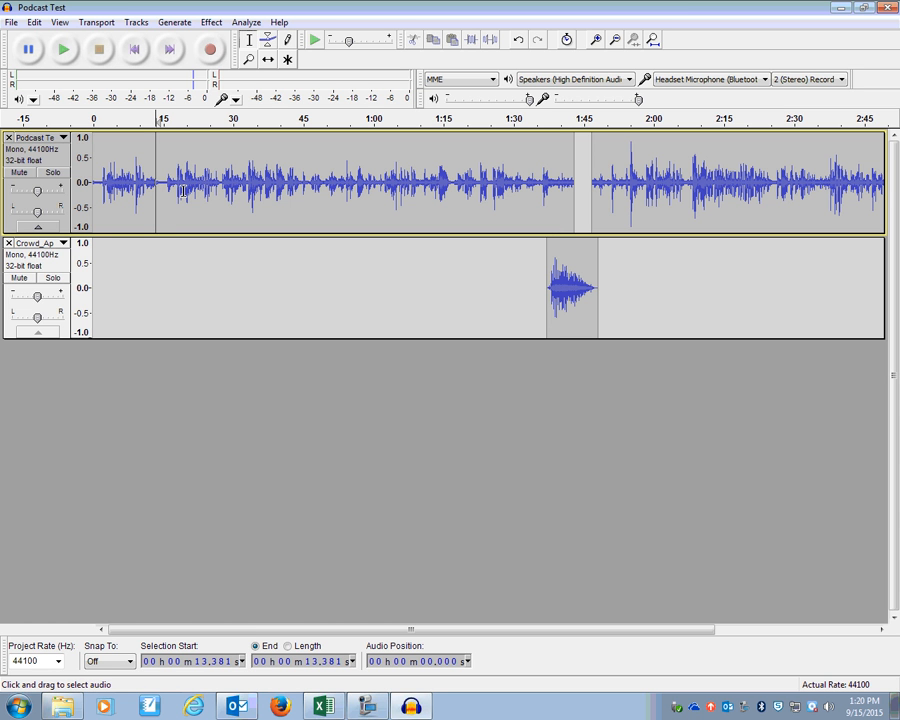
click(595, 40)
click(595, 40)
click(595, 40)
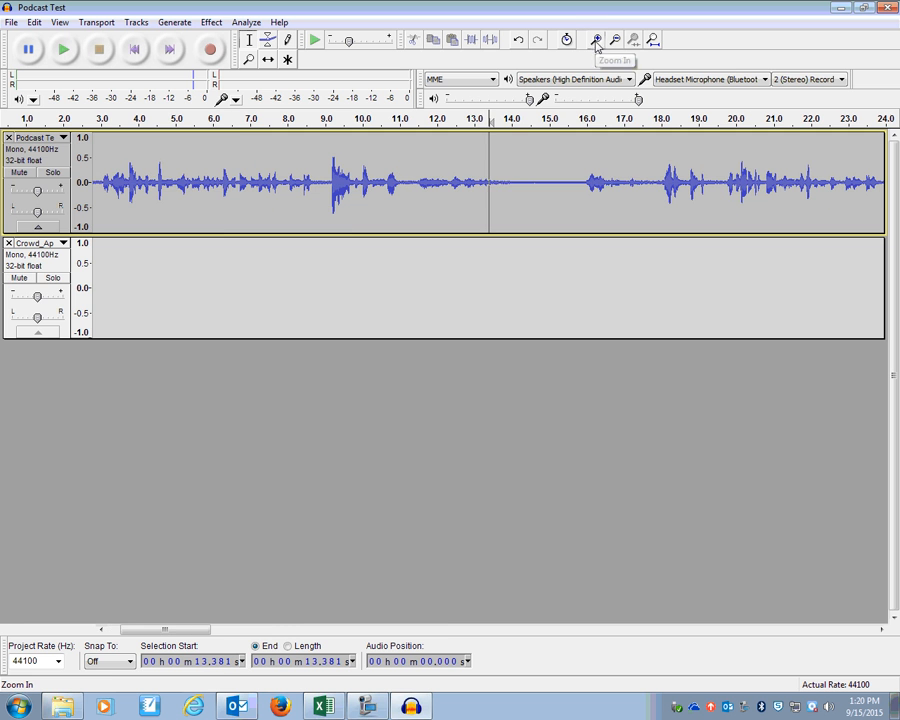
click(501, 158)
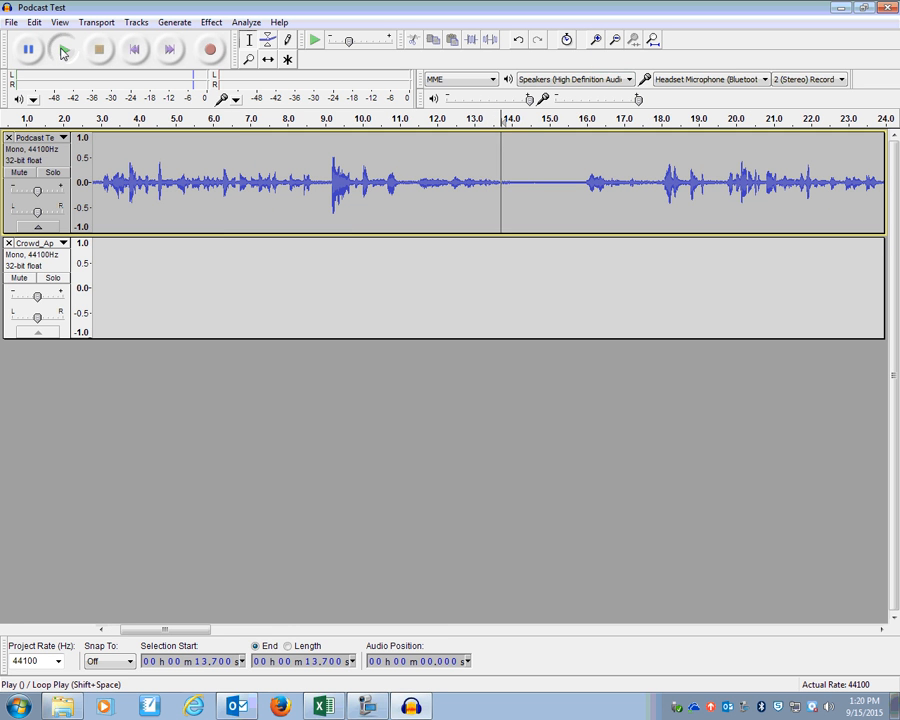
click(63, 52)
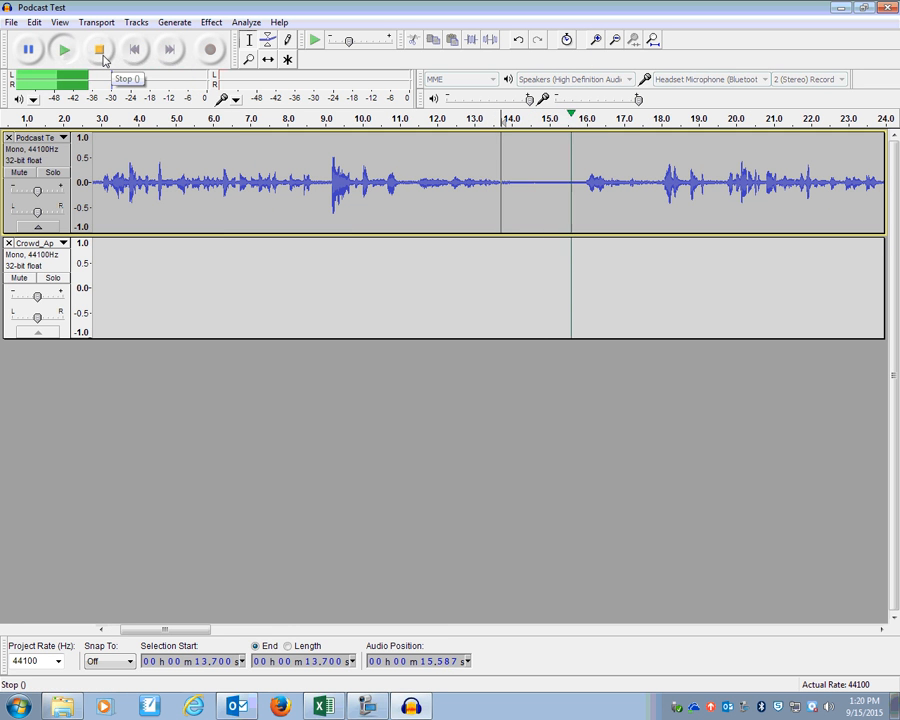
click(103, 57)
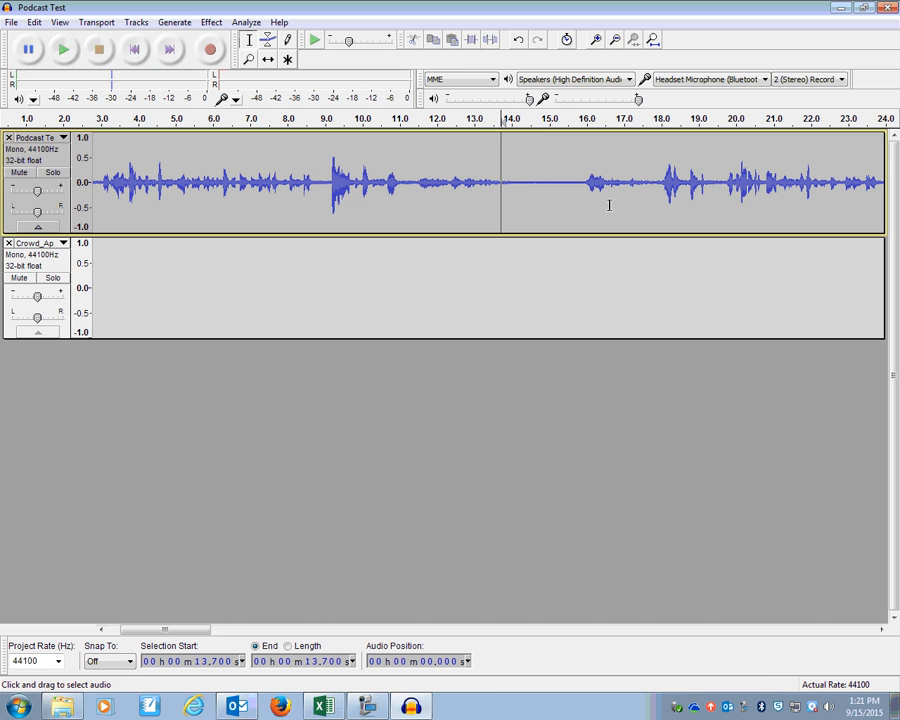
click(508, 181)
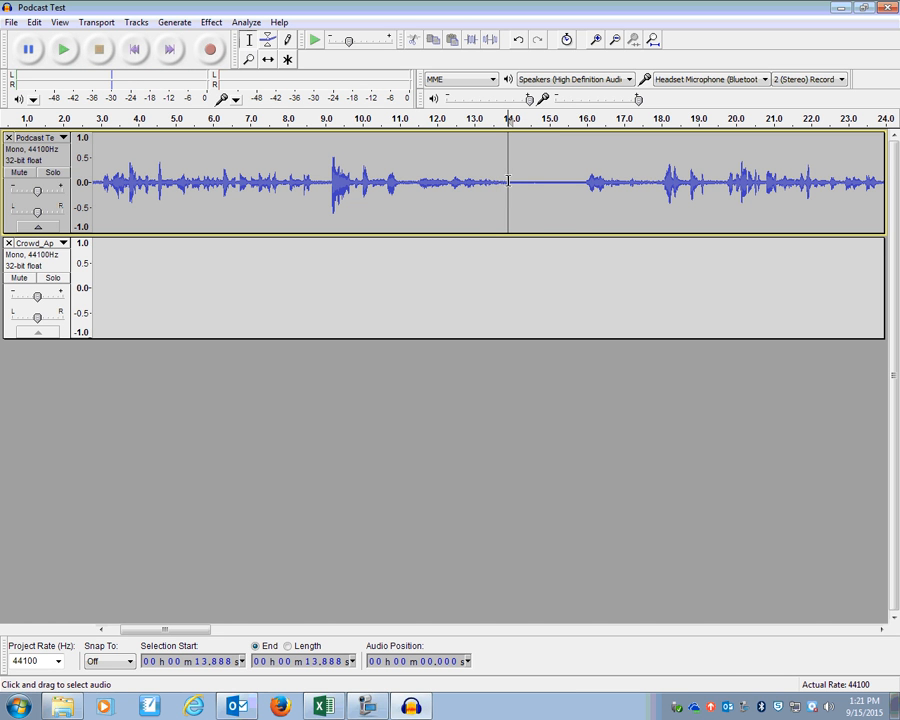
drag(508, 181, 585, 181)
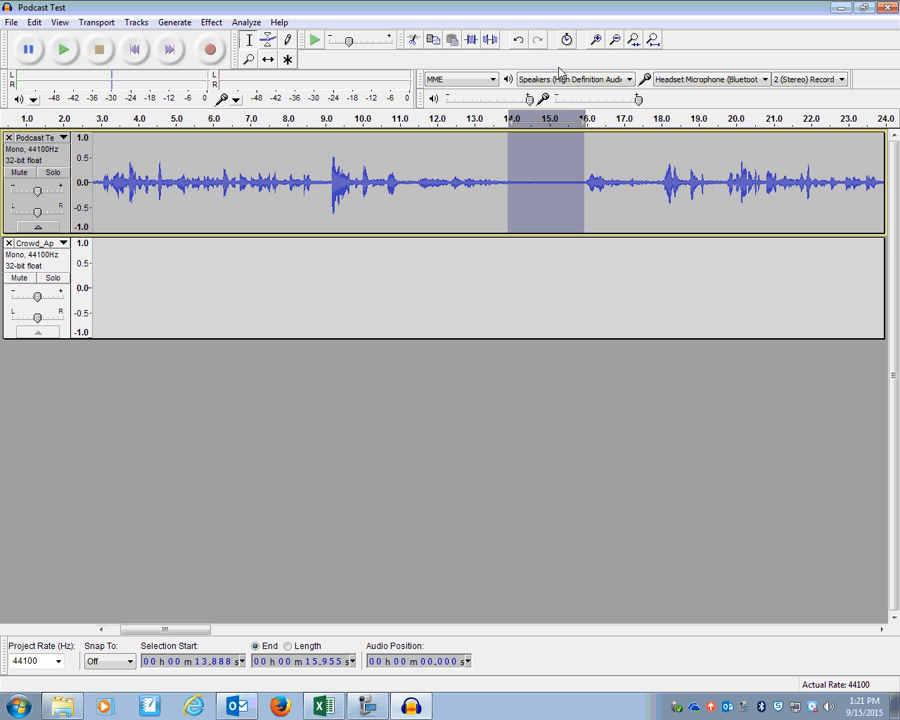
click(413, 43)
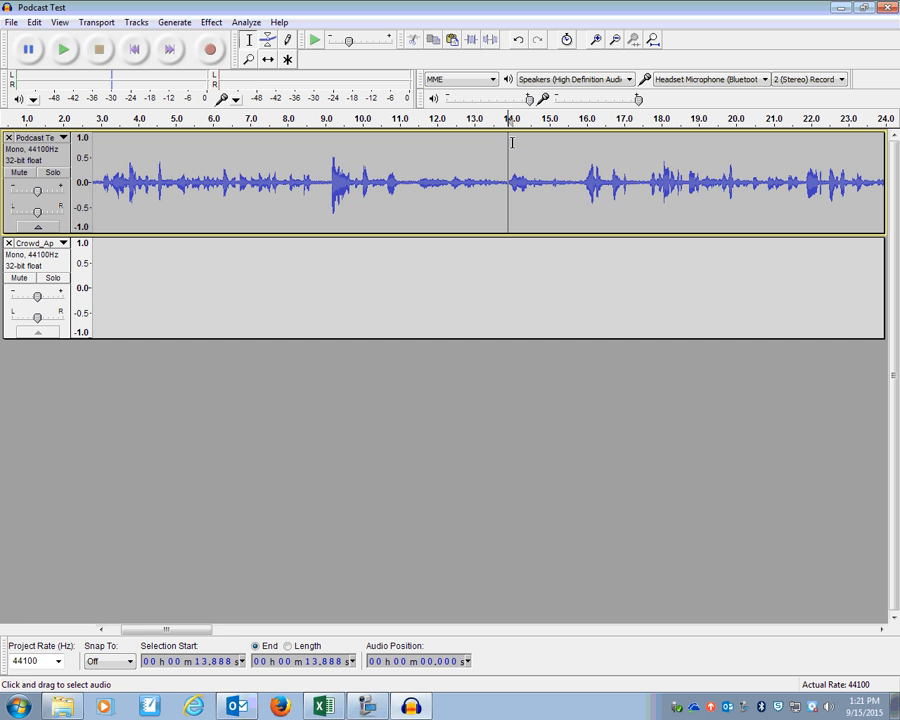
- Inspect the join and play it back from 11.276 s
click(596, 42)
click(596, 42)
click(596, 42)
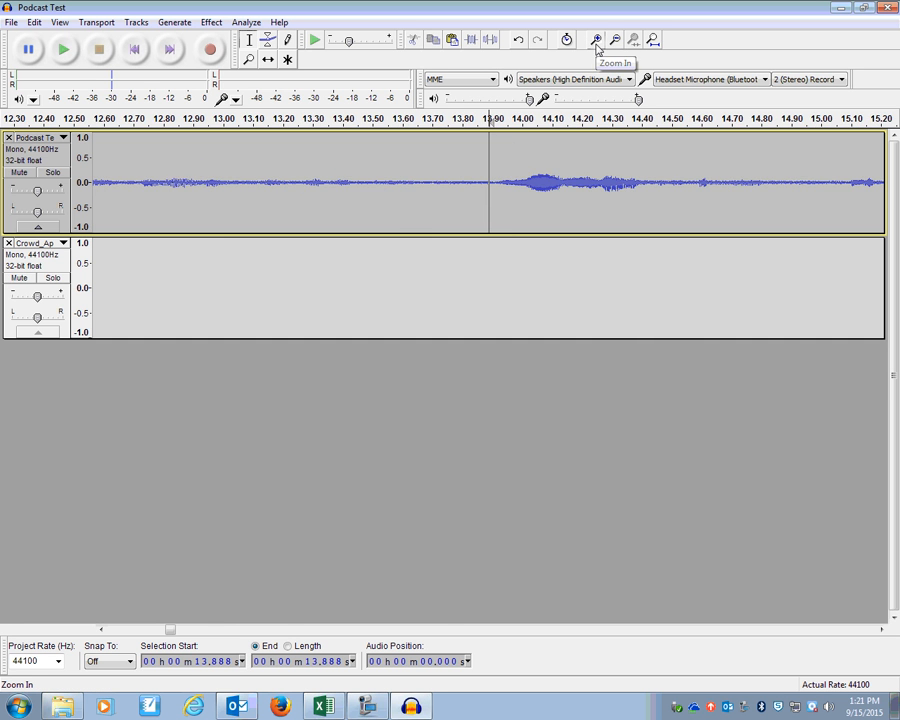
click(614, 40)
click(614, 40)
click(614, 40)
click(614, 40)
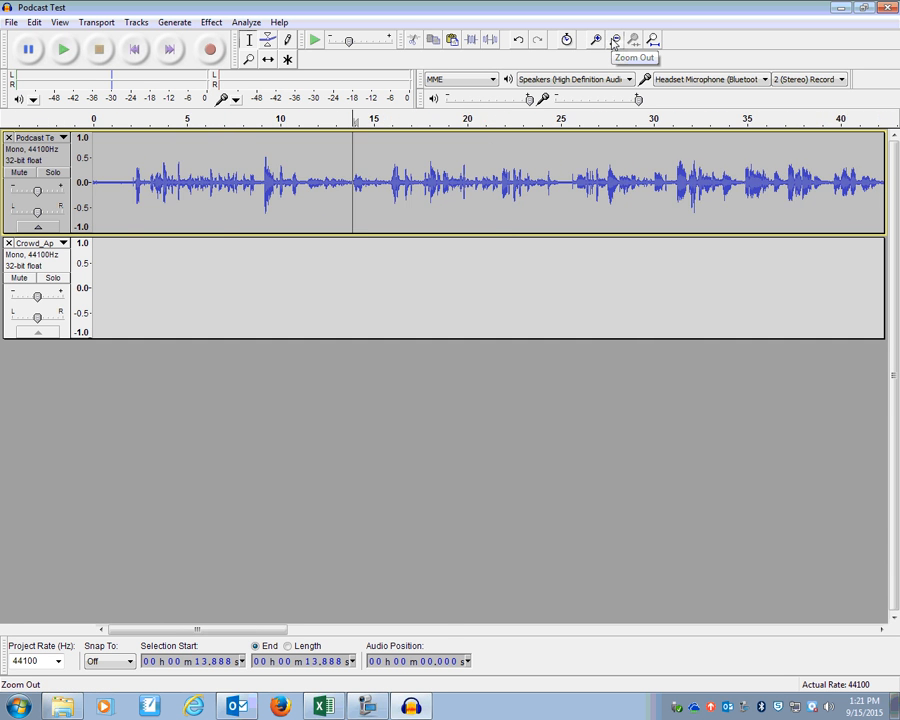
click(614, 40)
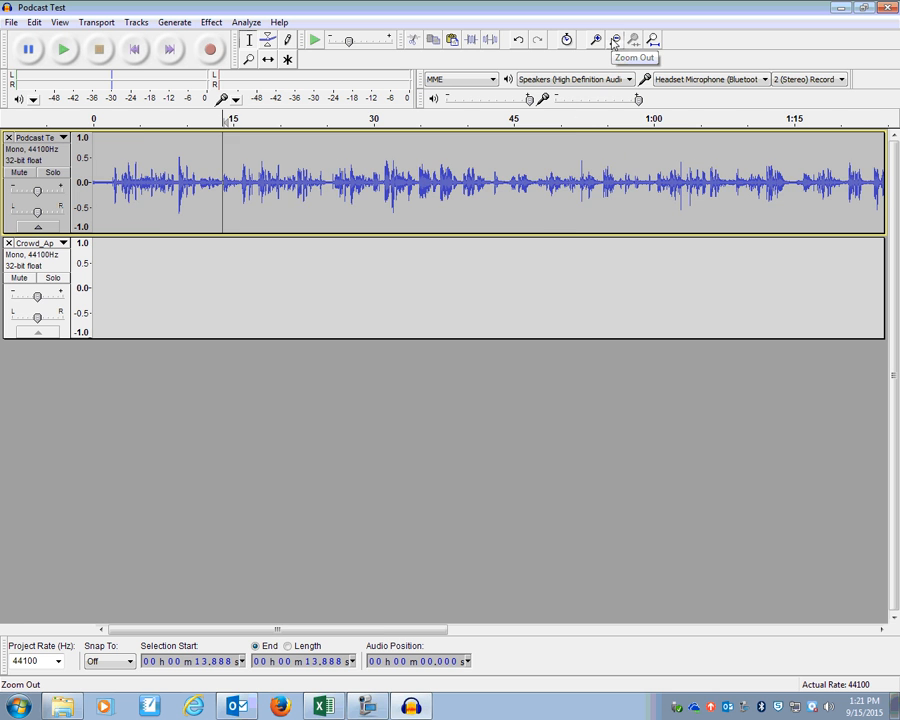
click(614, 41)
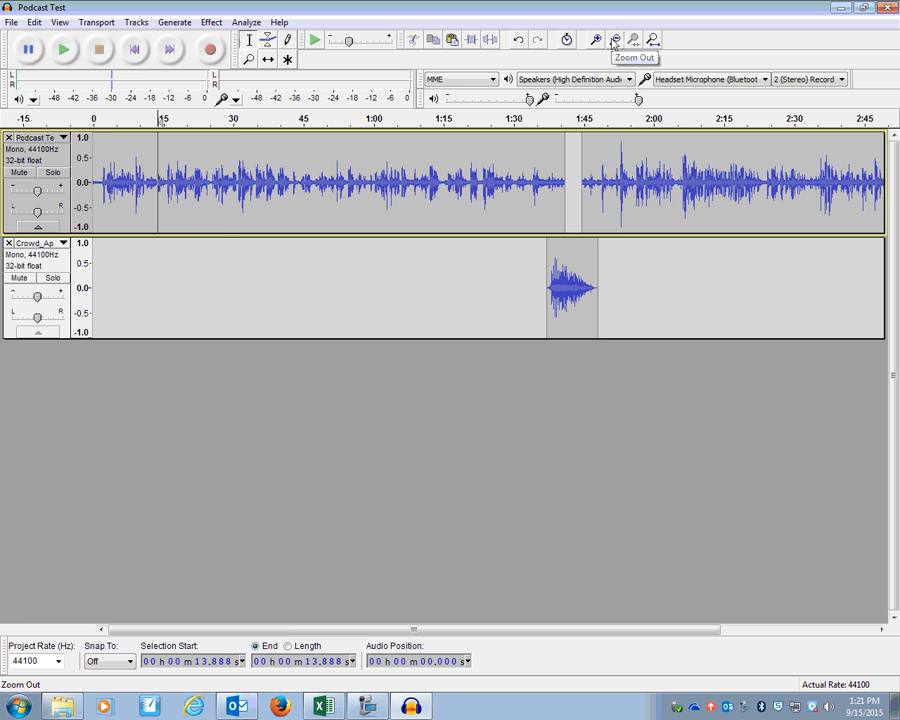
click(146, 182)
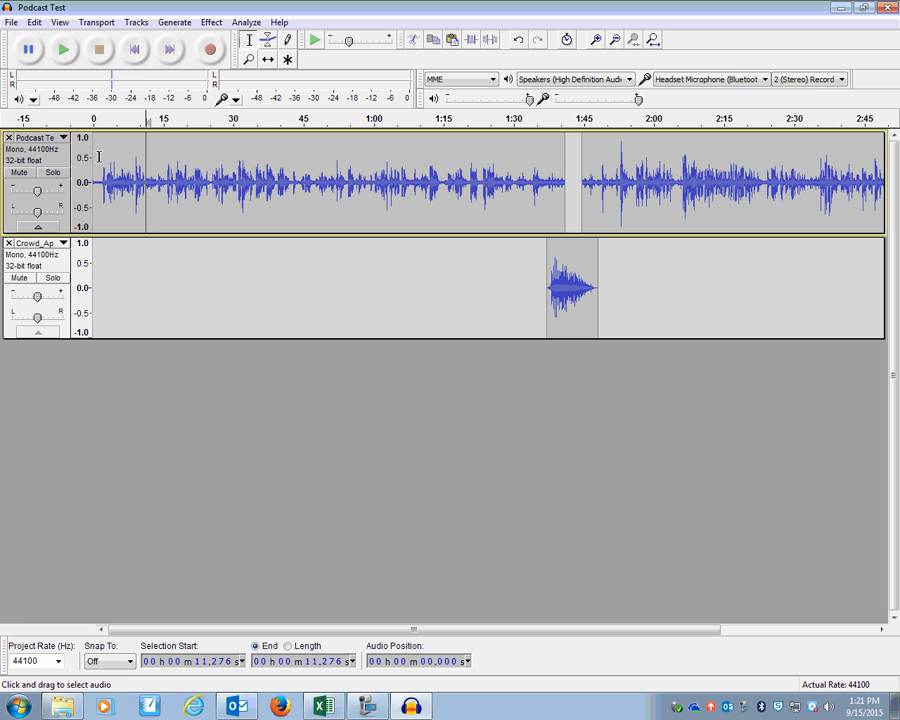
click(63, 50)
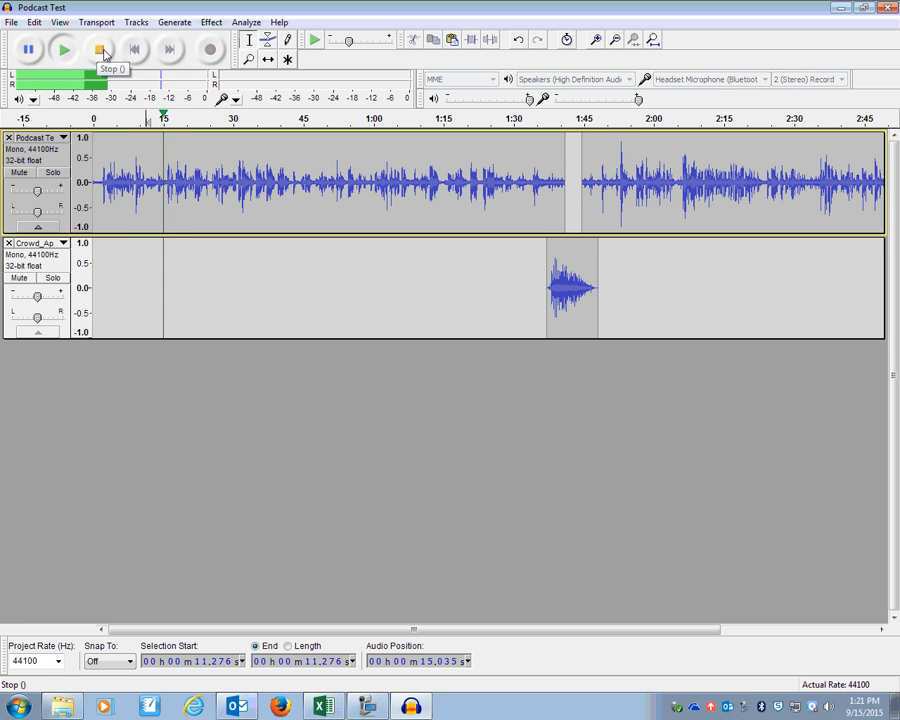
click(102, 50)
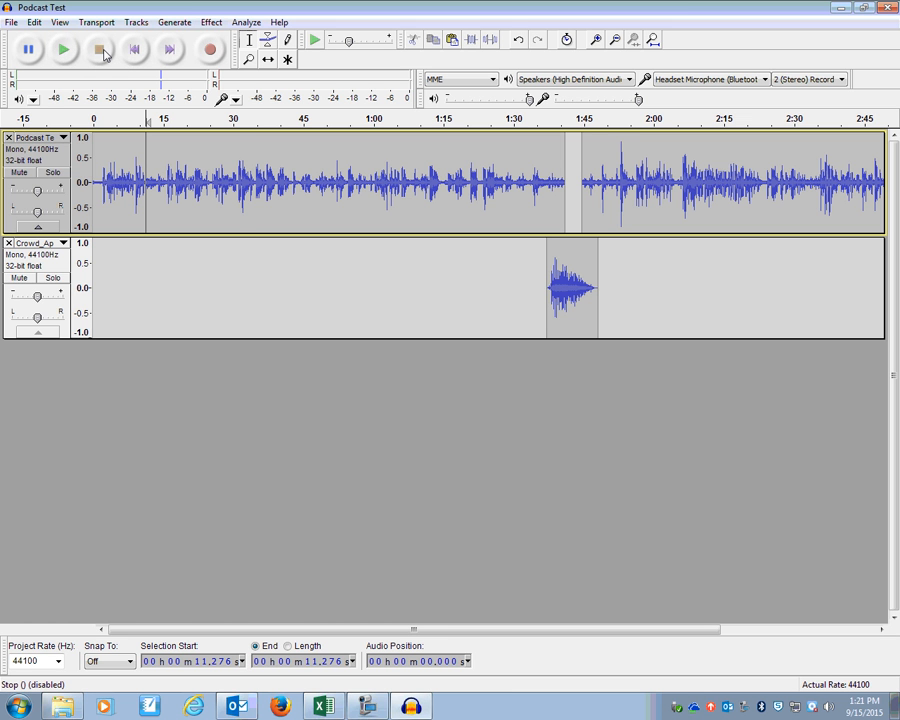
click(15, 23)
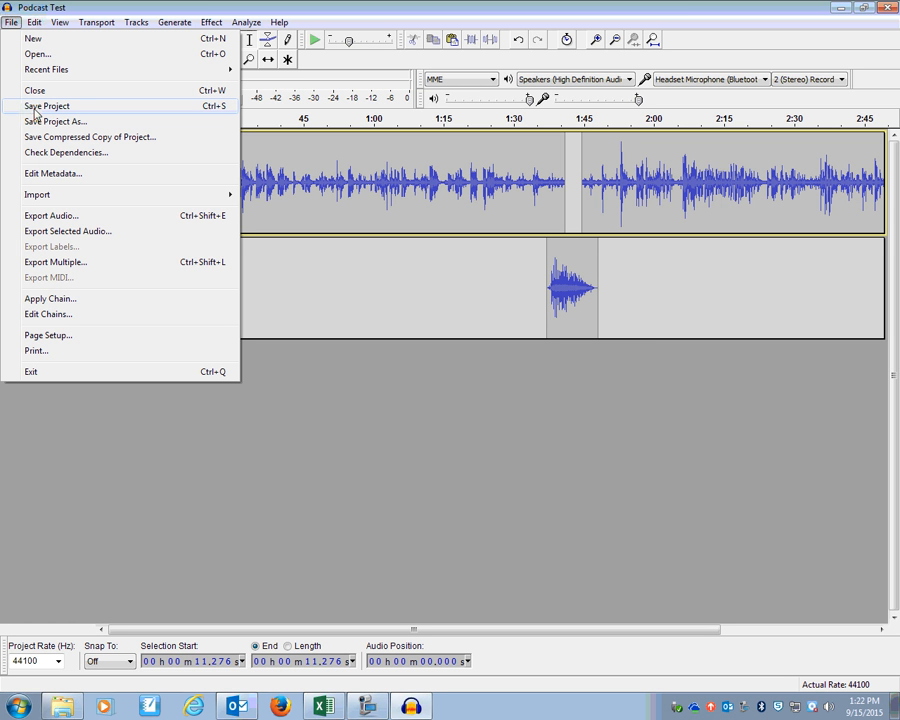
- Export the project as MP3 named 'Podcast Test September' on Local Disk (E:)
click(45, 217)
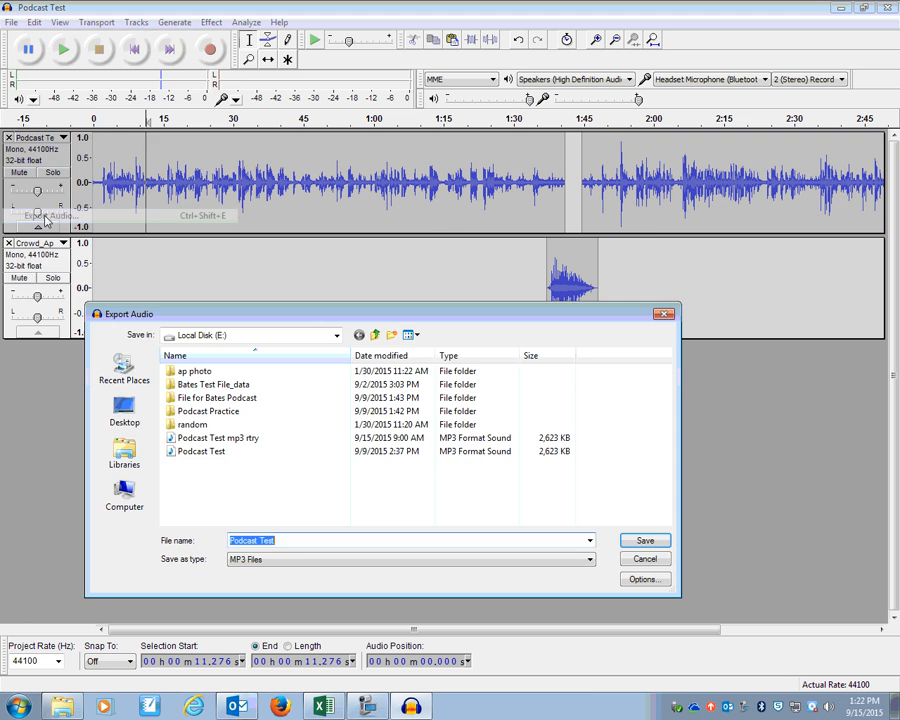
click(429, 559)
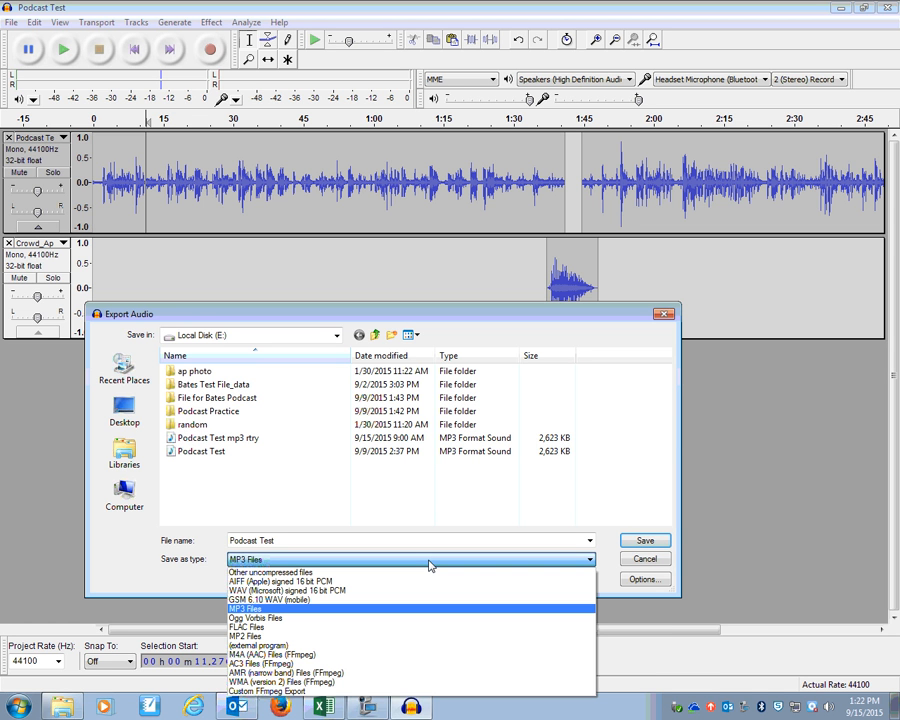
click(429, 566)
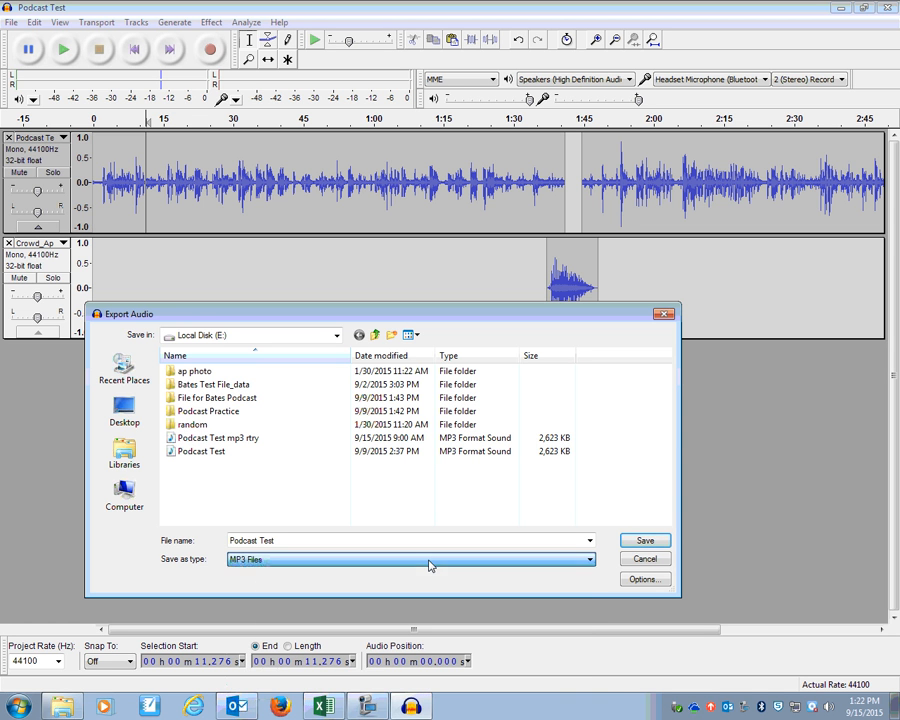
click(422, 541)
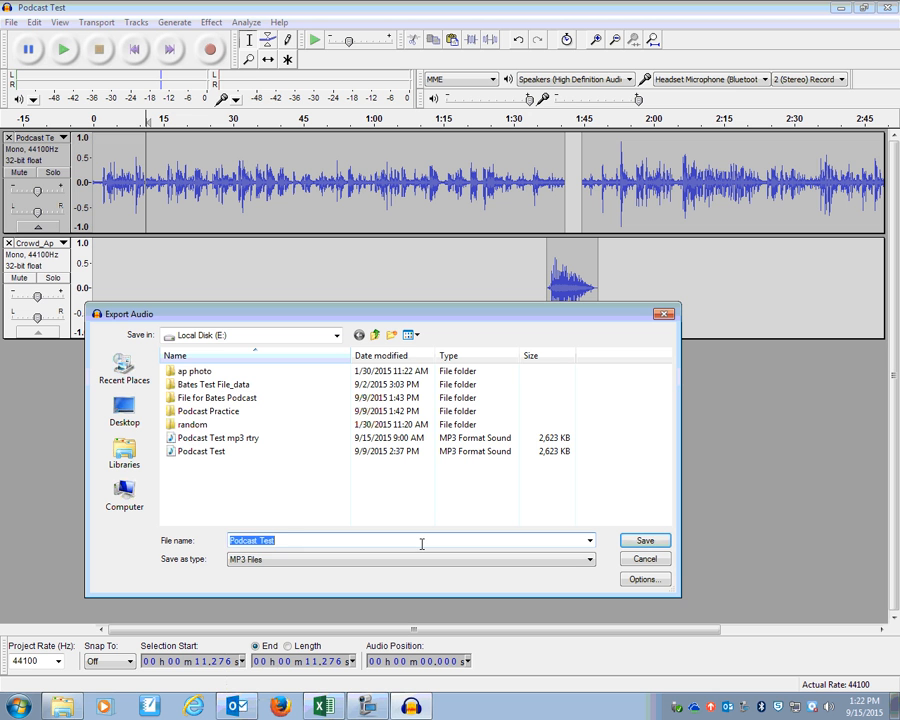
key(End)
text(Septemb e)
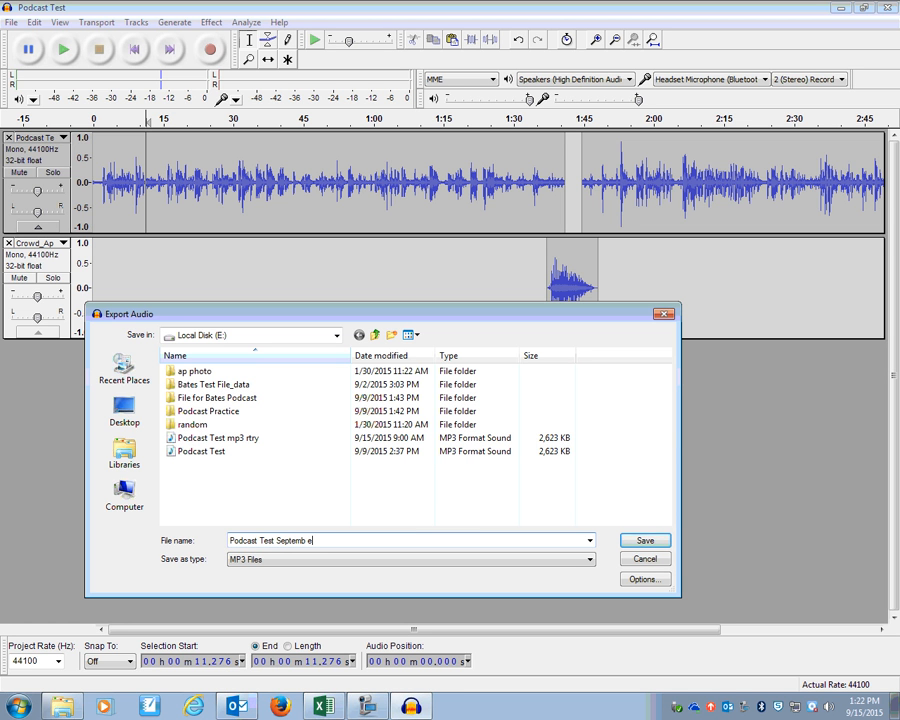
click(645, 541)
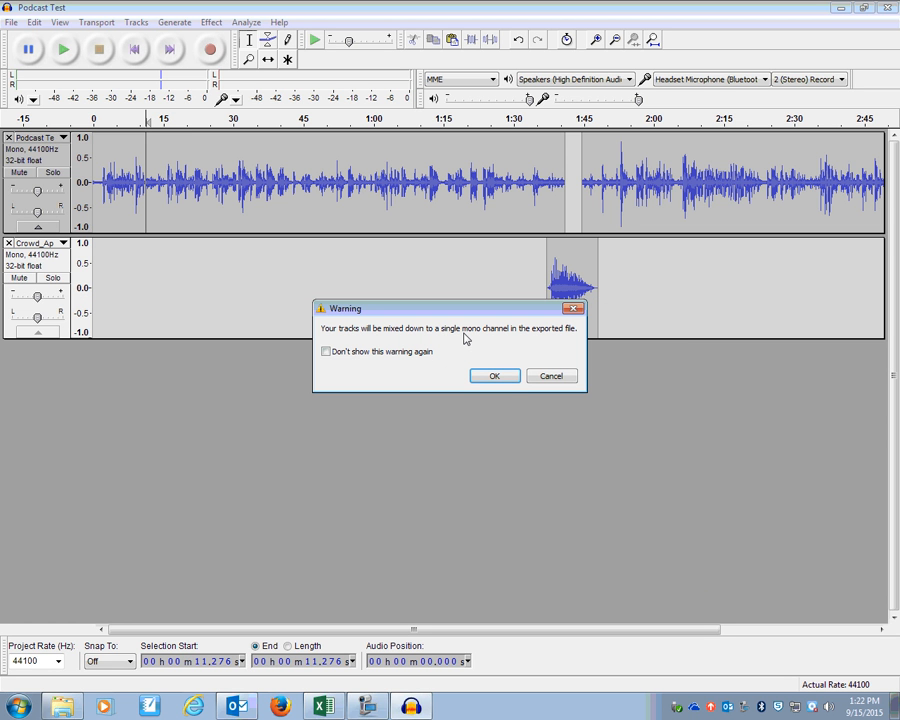
- Accept the mono mixdown warning and enter the artist's full name as the Artist Name tag
click(505, 380)
click(378, 270)
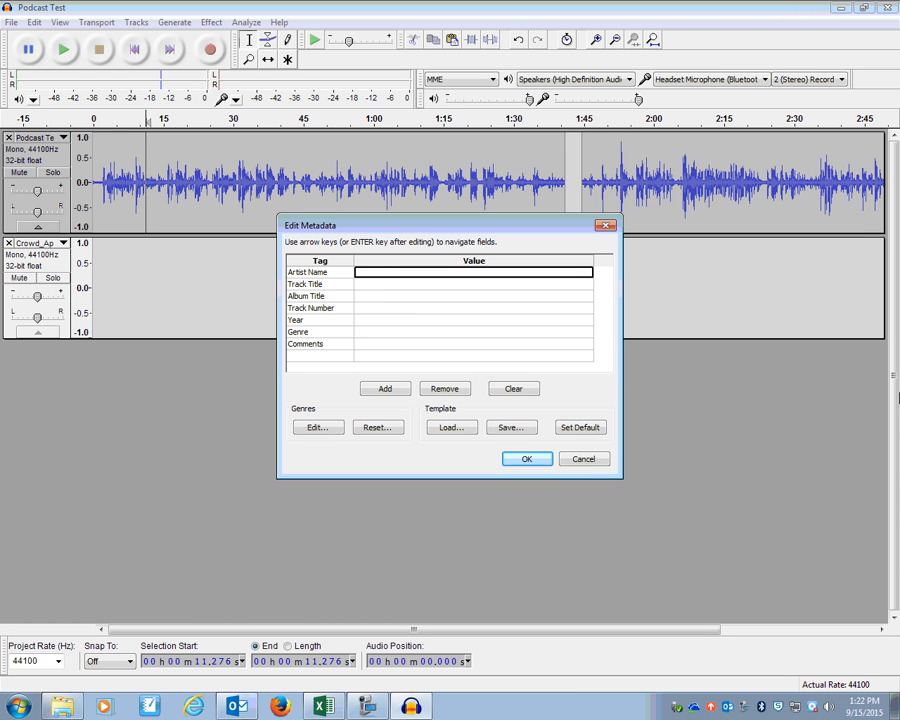
text(Danielle )
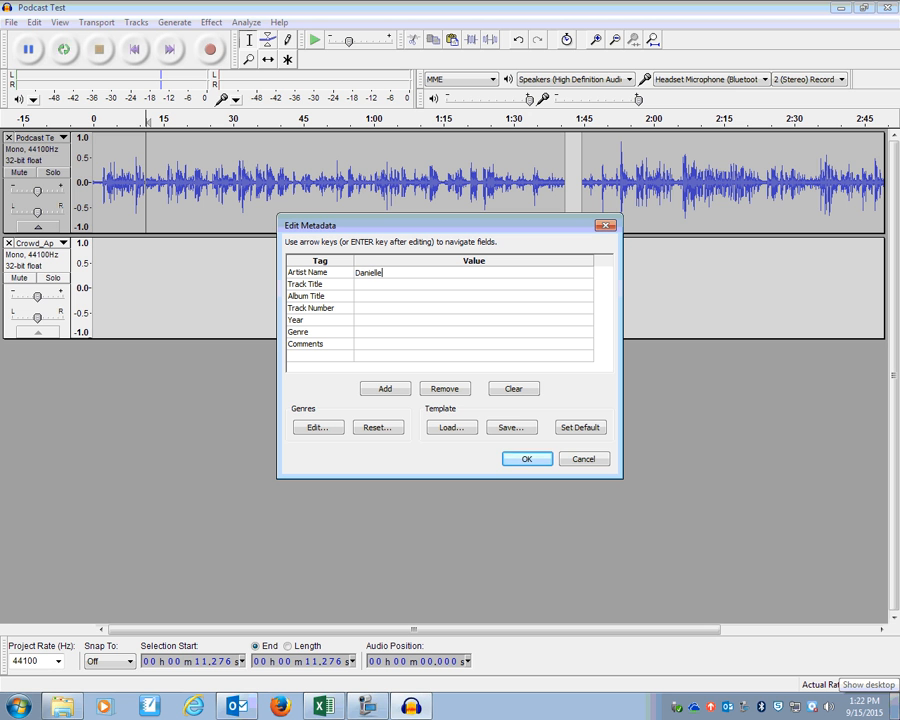
text( Bates)
key(Return)
- Set the Year tag to 2015 and confirm the metadata to finish the MP3 export
key(Down)
key(Down)
key(Down)
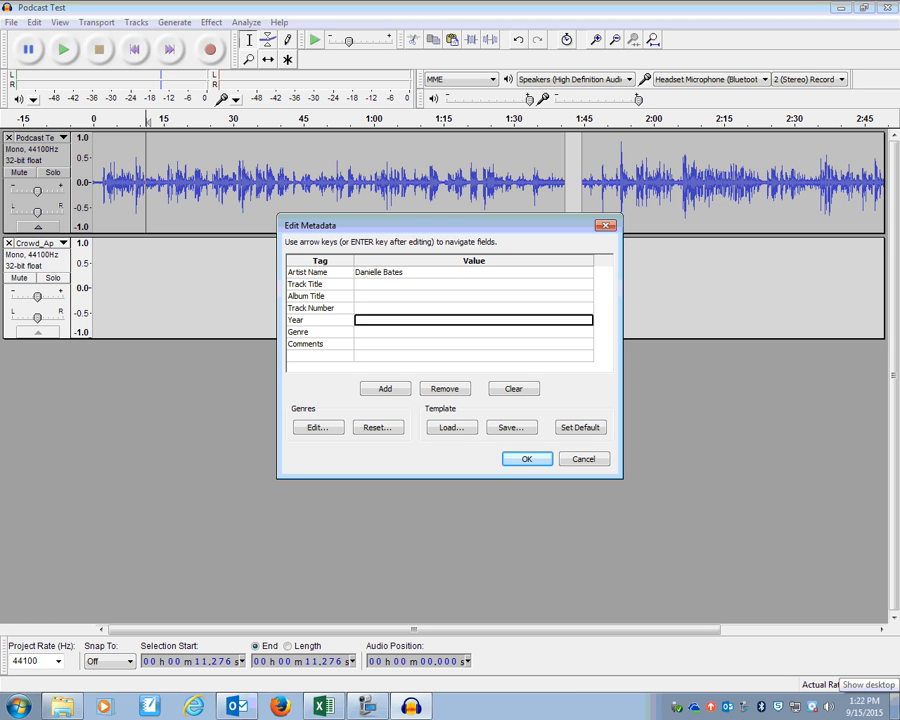
key(Down)
key(Left)
key(Down)
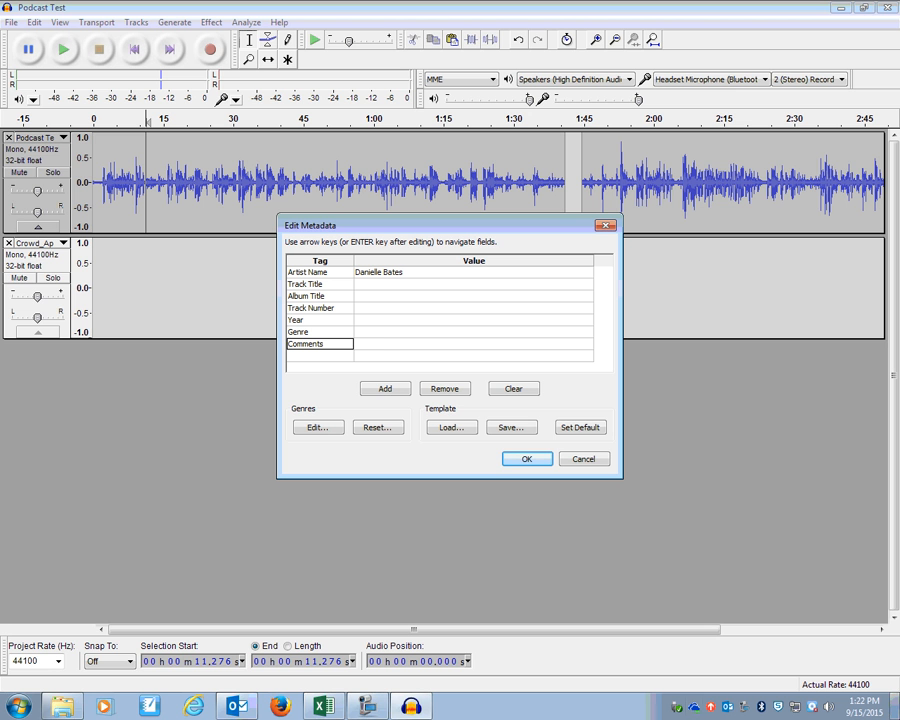
click(382, 321)
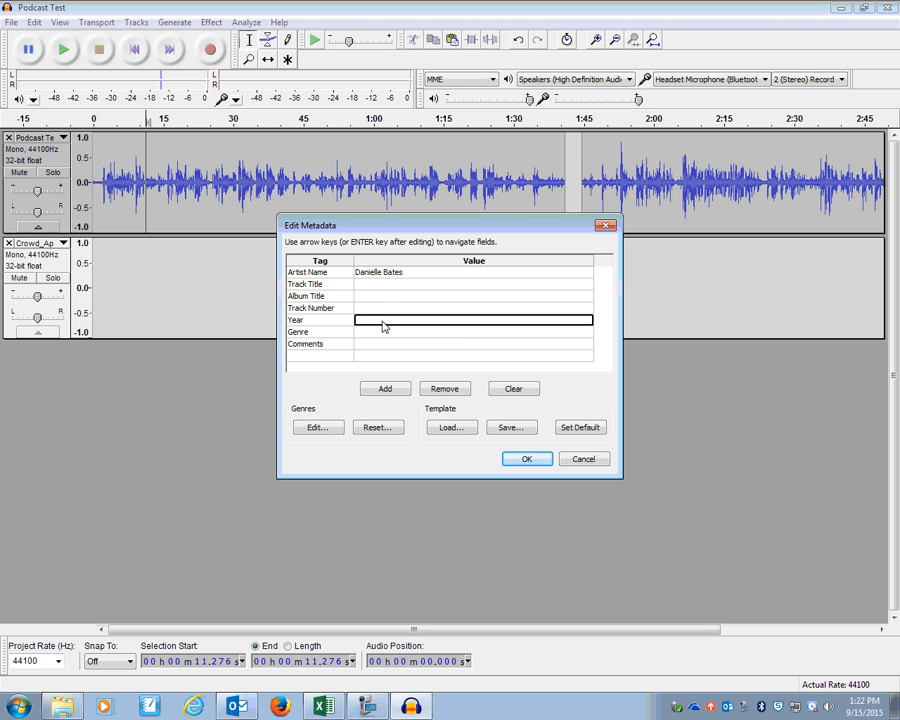
text(2015)
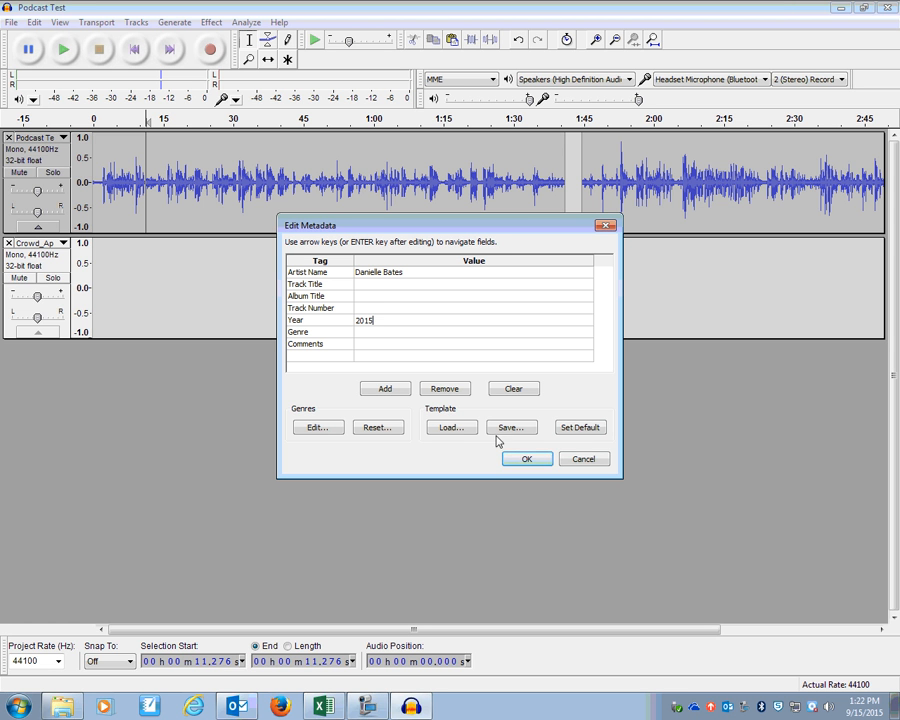
click(514, 459)
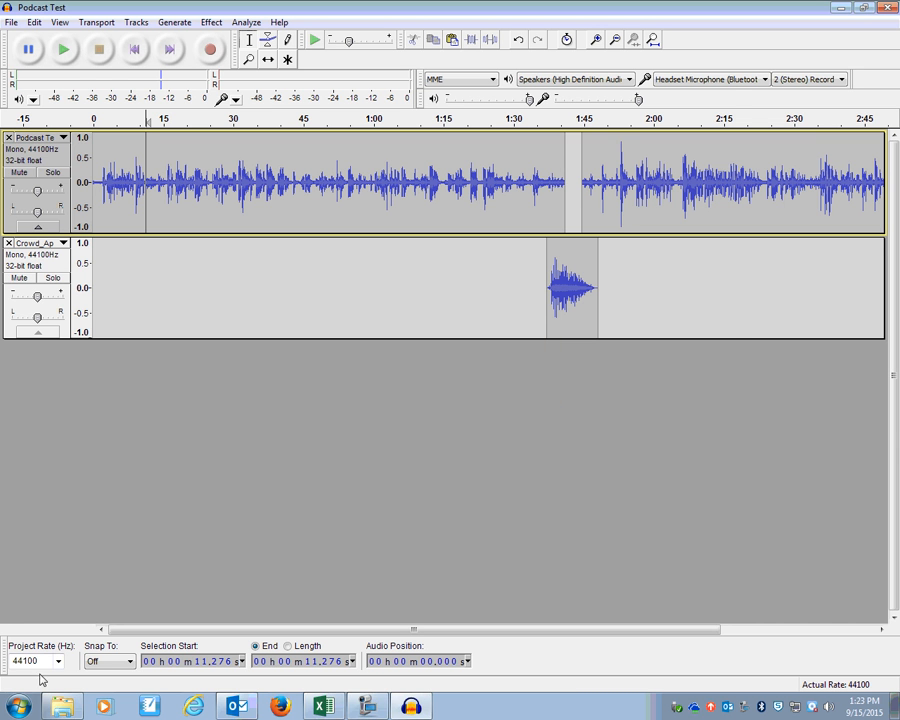
click(62, 706)
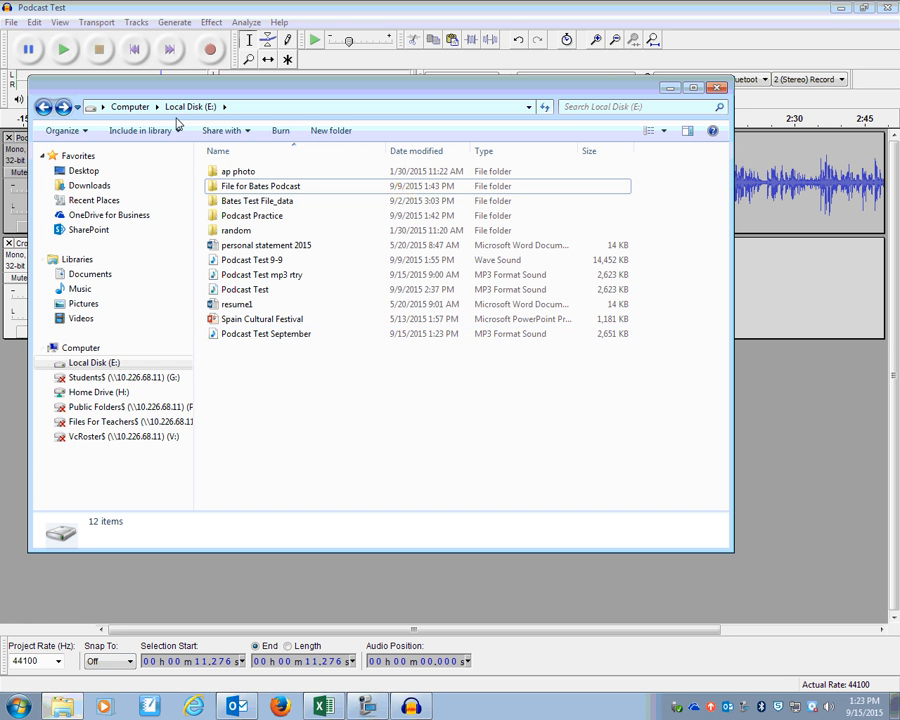
click(253, 338)
double_click(253, 336)
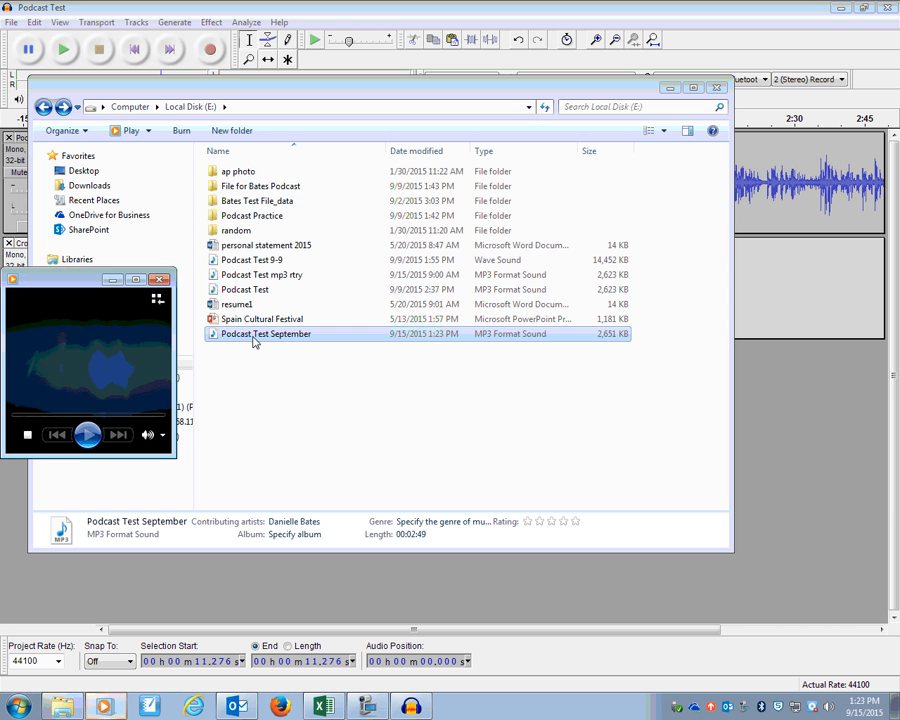
click(62, 410)
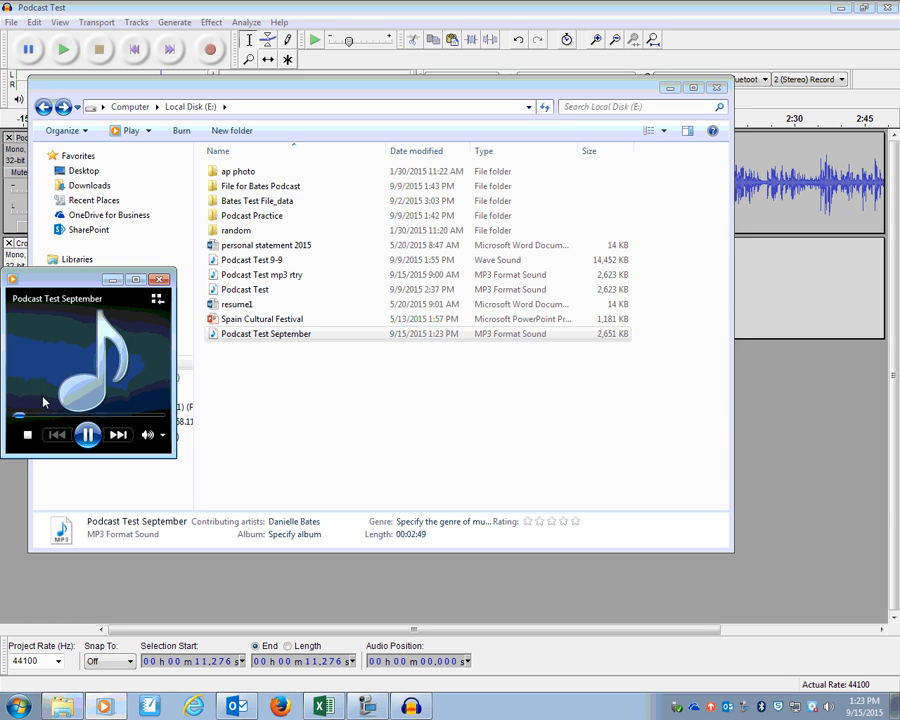
click(58, 415)
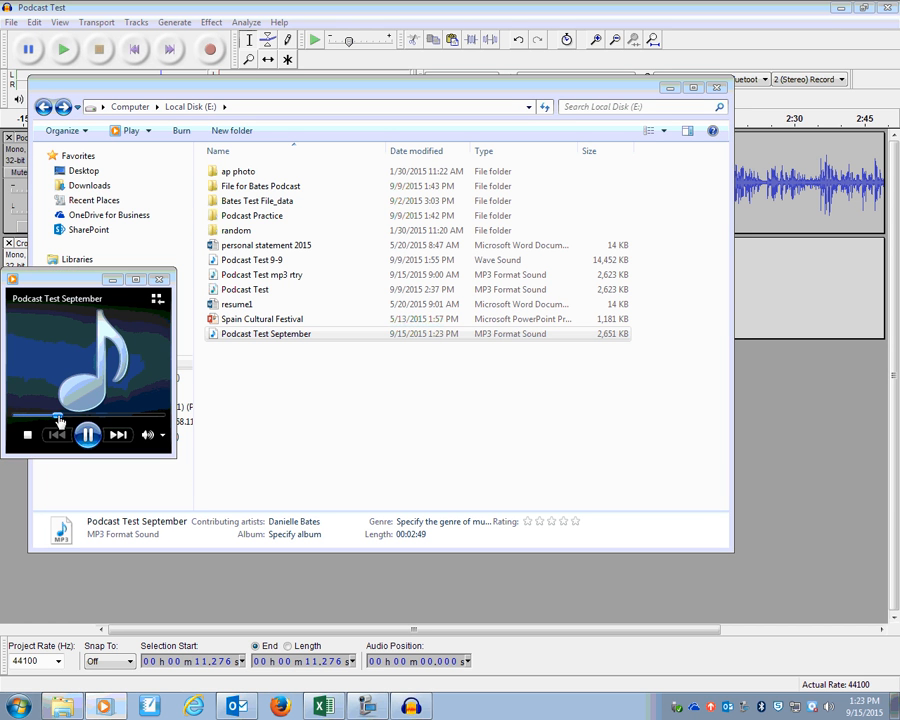
click(106, 417)
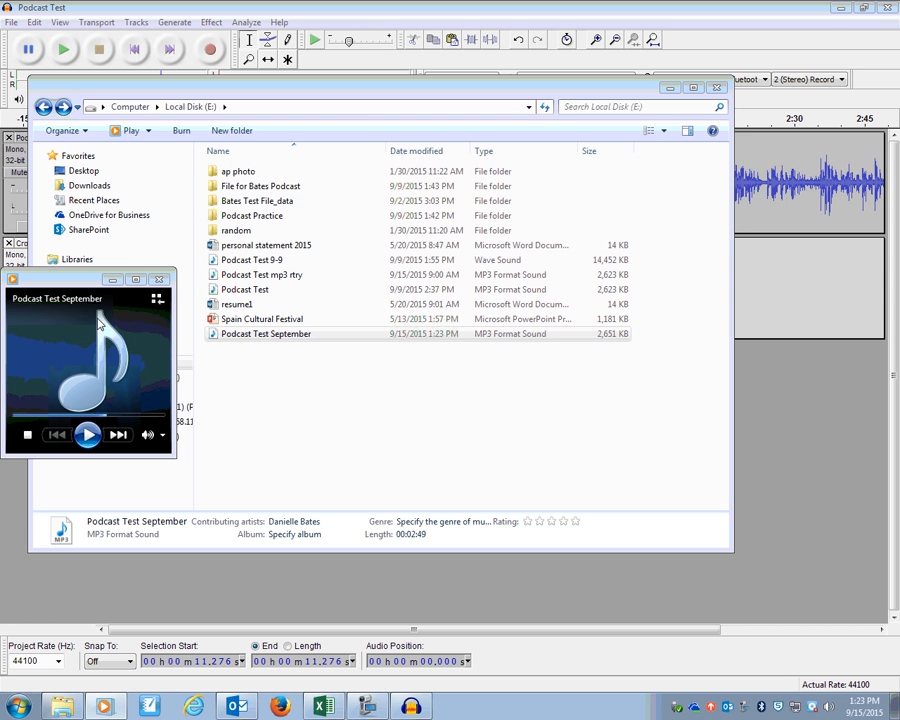
click(163, 280)
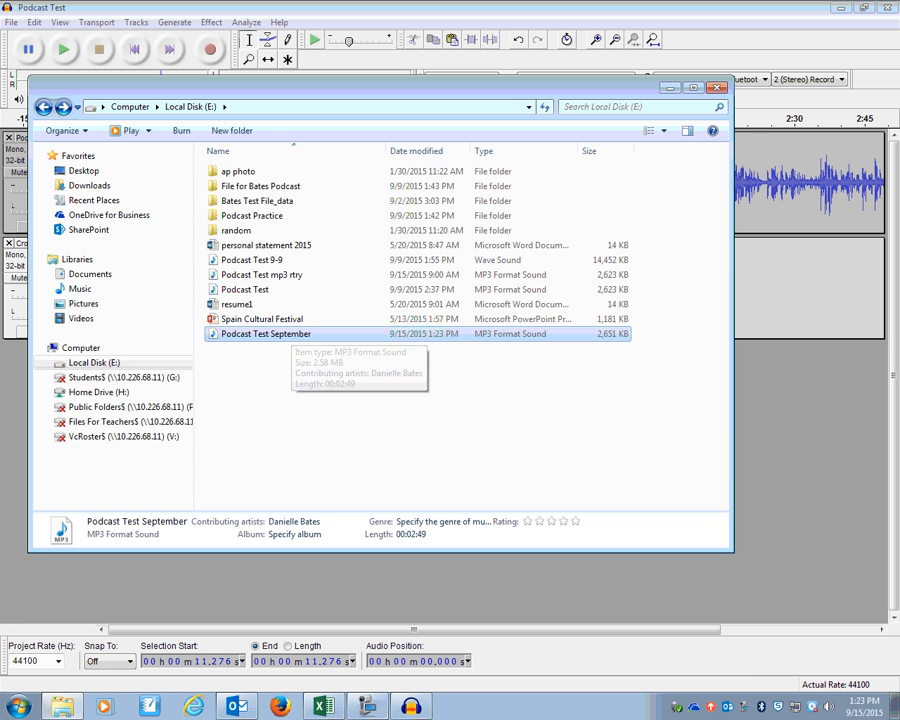
click(410, 706)
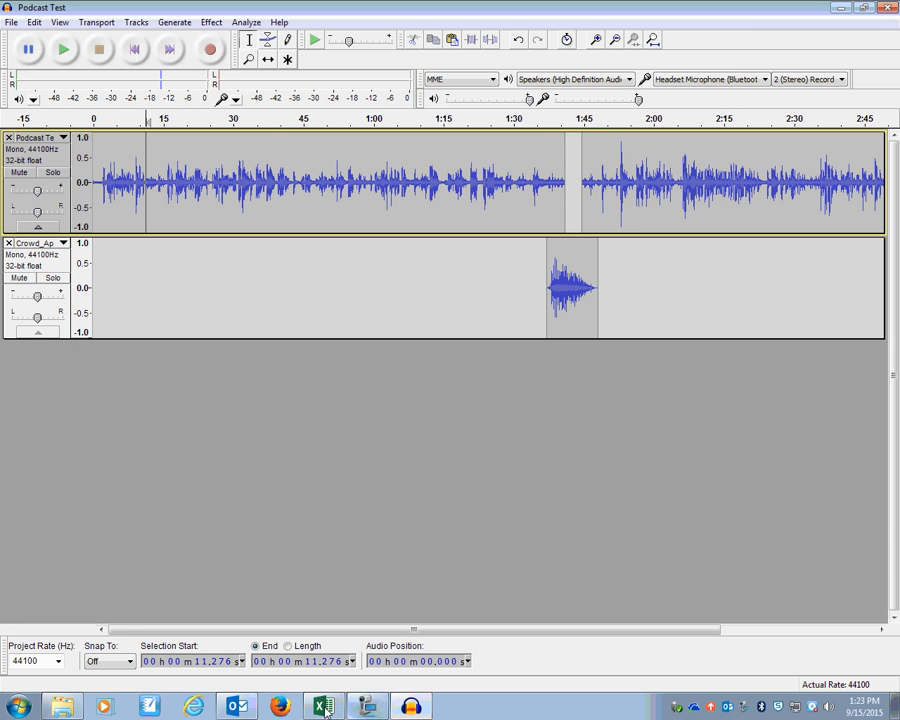